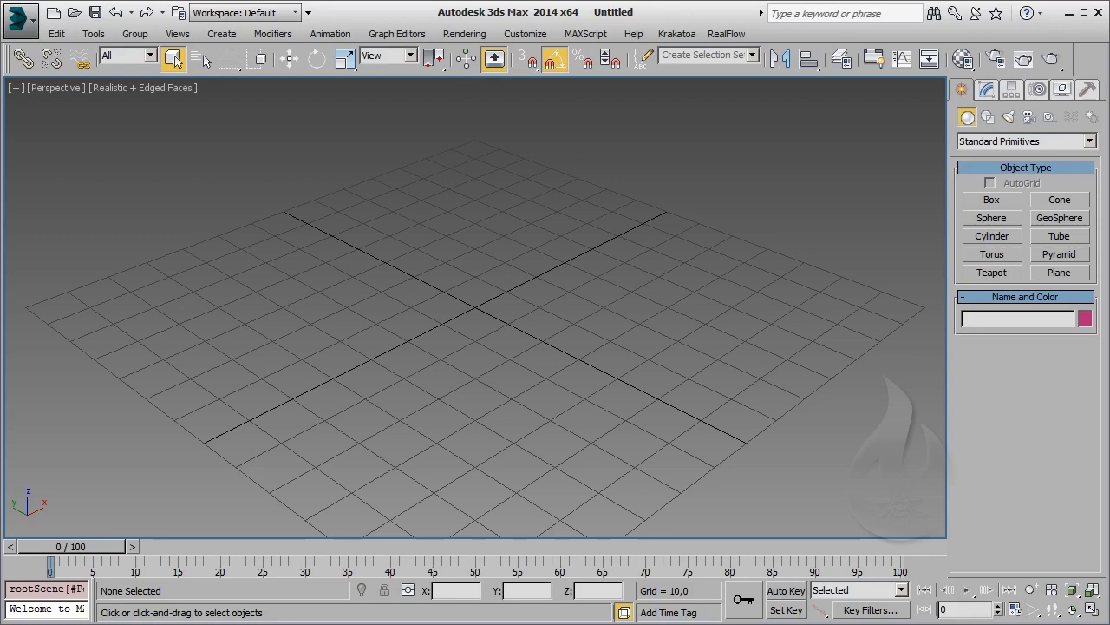
Step: Set the system unit scale to 1 unit = 1,0 centimetre, keeping Generic display units
click(531, 34)
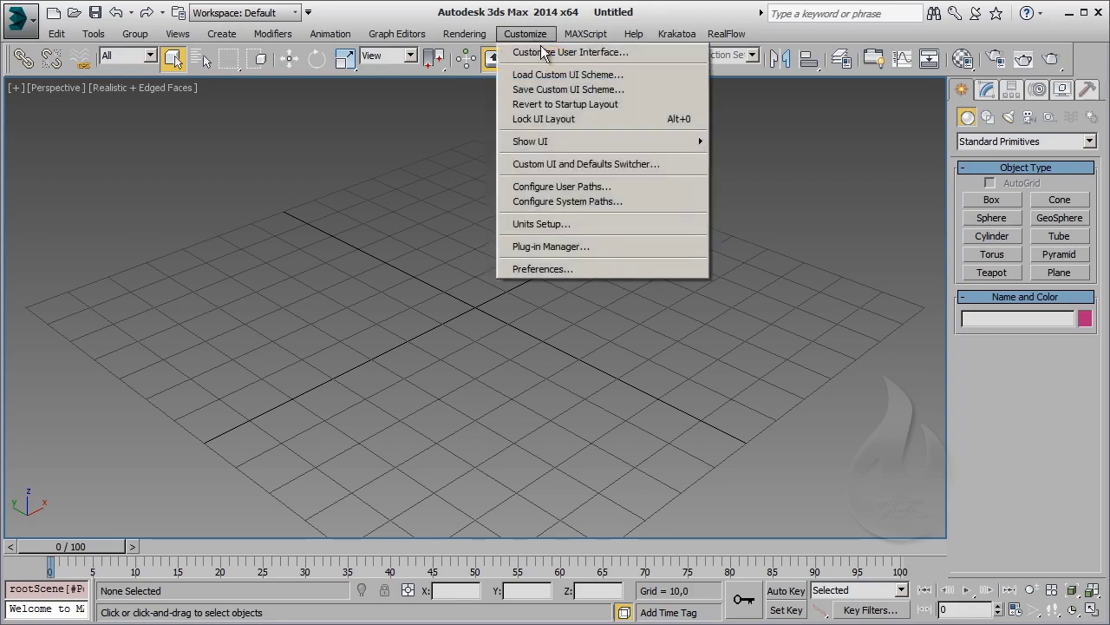
click(579, 227)
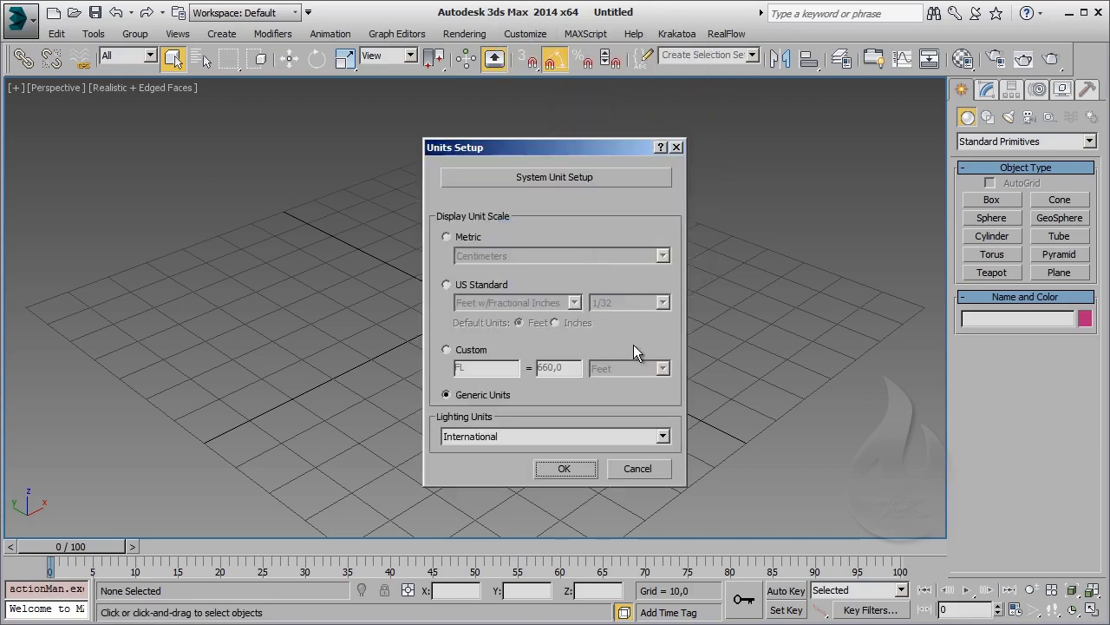
click(561, 179)
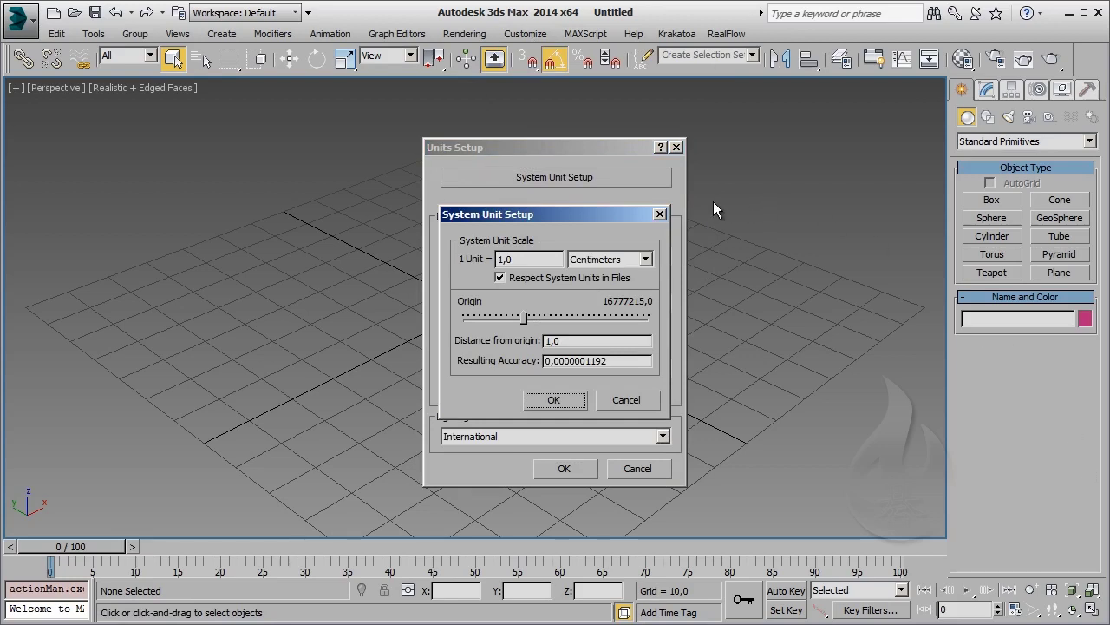
click(554, 400)
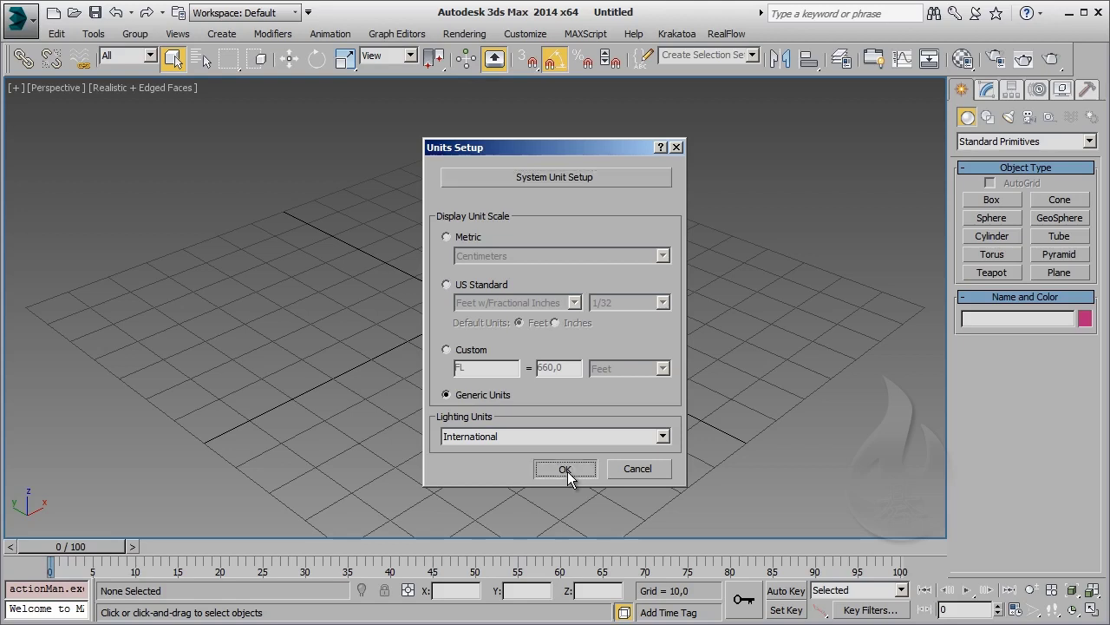
click(568, 471)
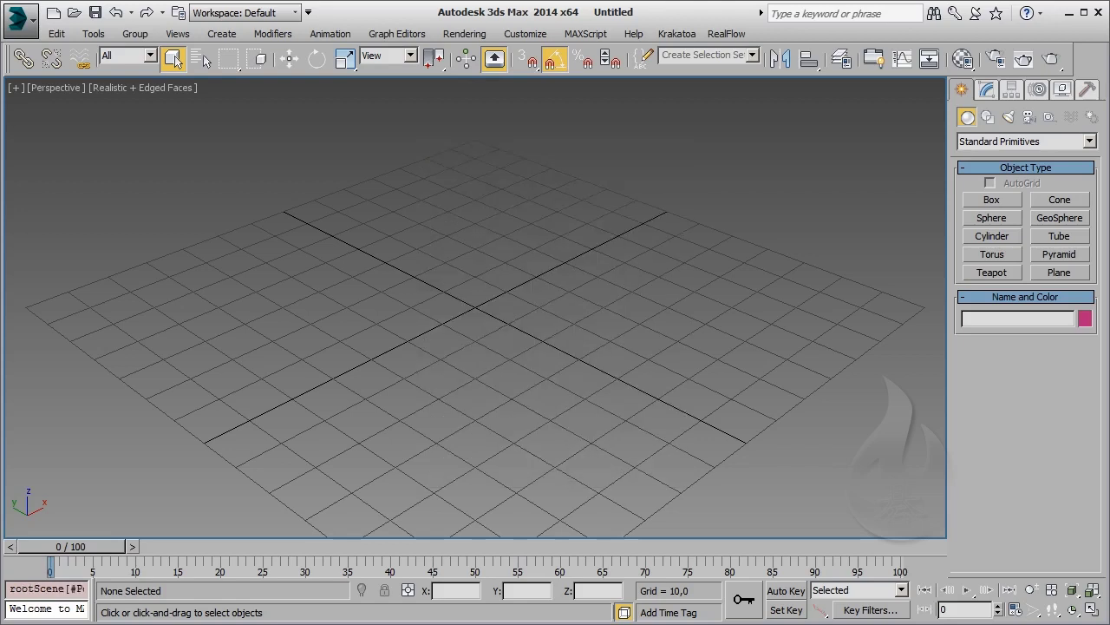
Step: Create a PF Source emitter with Length 300 and Width 300
click(1024, 142)
click(1019, 238)
click(992, 200)
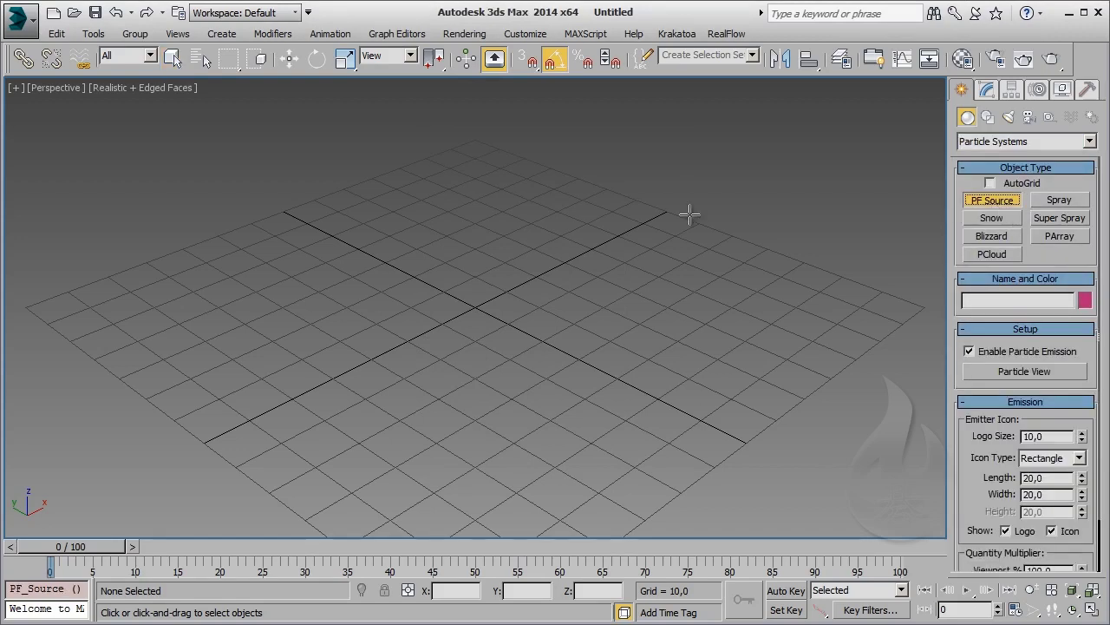
drag(441, 208, 512, 468)
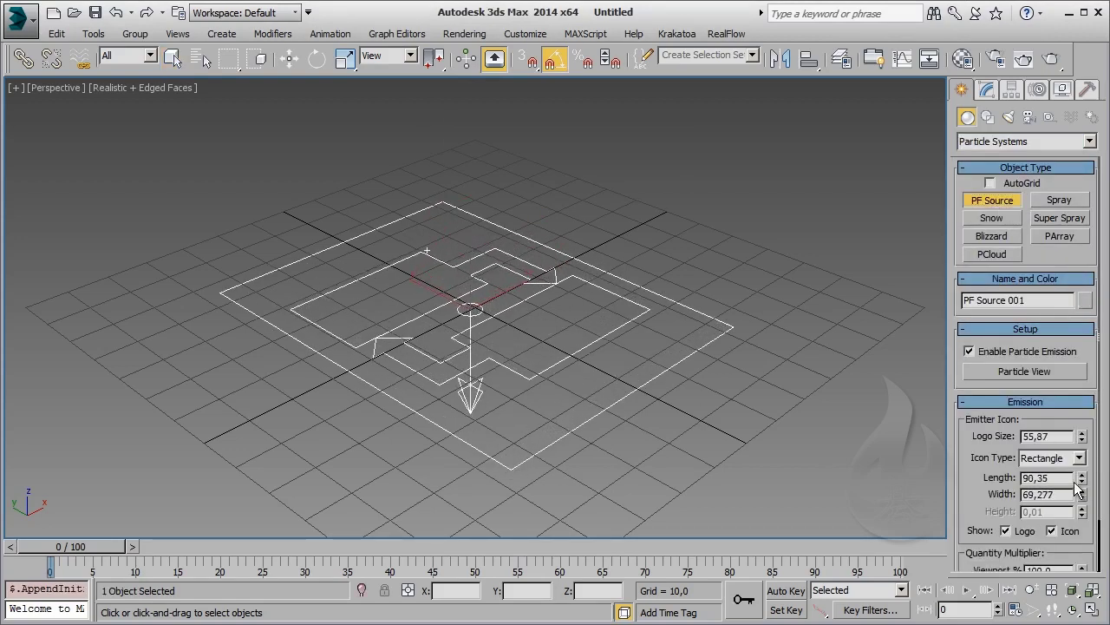
drag(1068, 478, 1022, 478)
text(300)
key(Tab)
text(300)
key(Return)
right_click(379, 436)
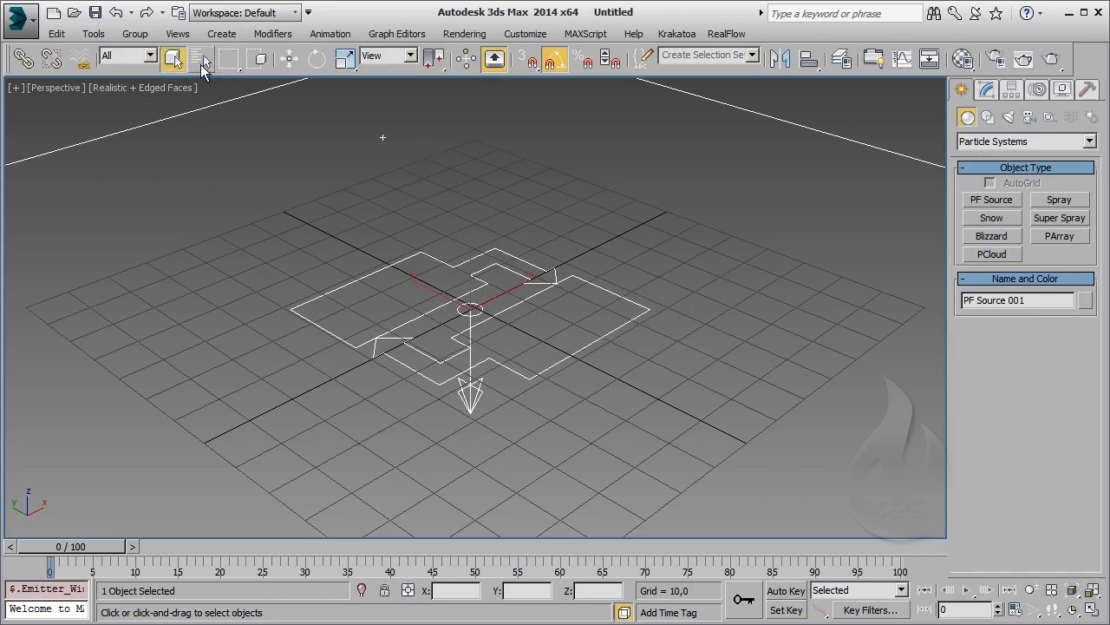
Step: Raise the PF Source to about 318 units in Z and preview the emission
click(290, 58)
scroll(583, 377, down, 3)
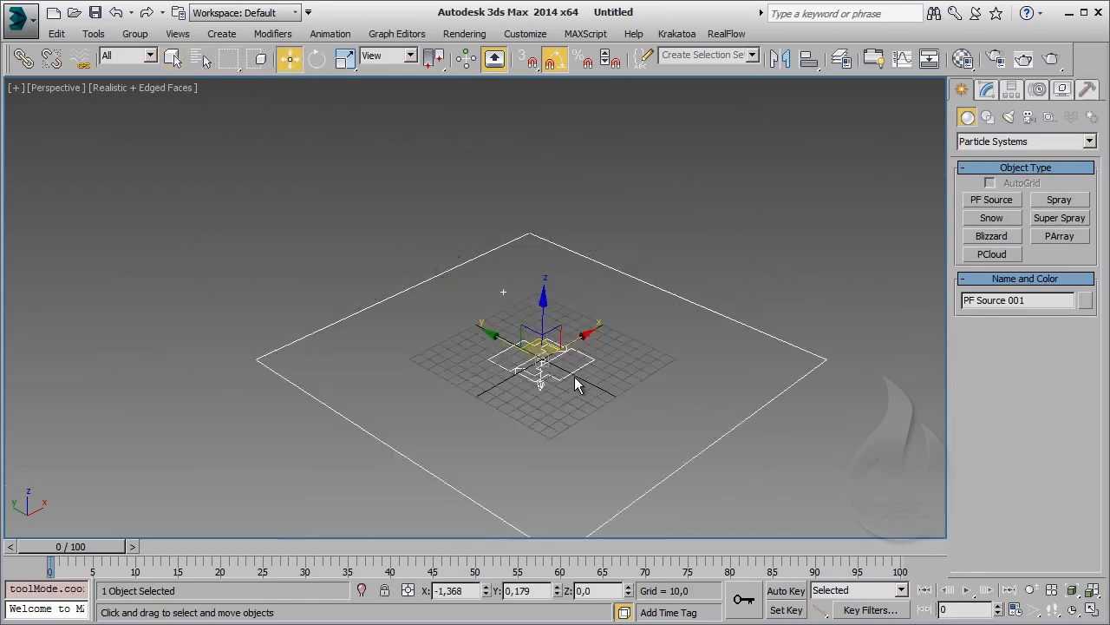
scroll(575, 382, down, 2)
drag(564, 326, 559, 144)
middle_drag(690, 354, 622, 365)
mouse_move(77, 547)
mouse_down()
mouse_move(619, 572)
mouse_move(52, 560)
mouse_up()
Step: In Particle View, delete the Rotation 001 and Shape 001 operators from Event 001
key(w)
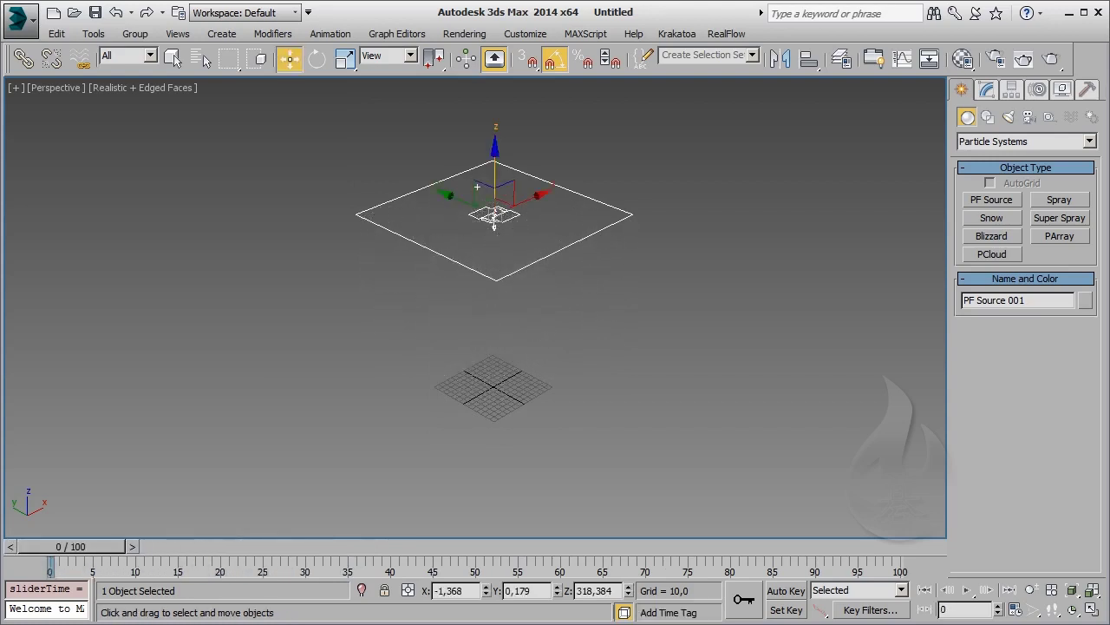
click(986, 90)
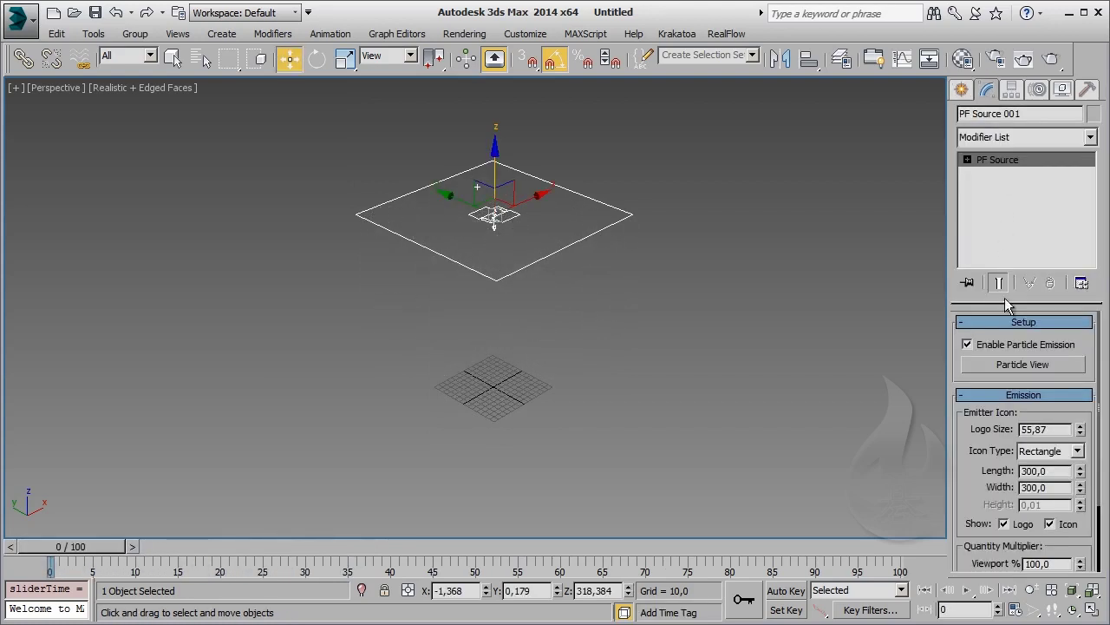
click(1009, 365)
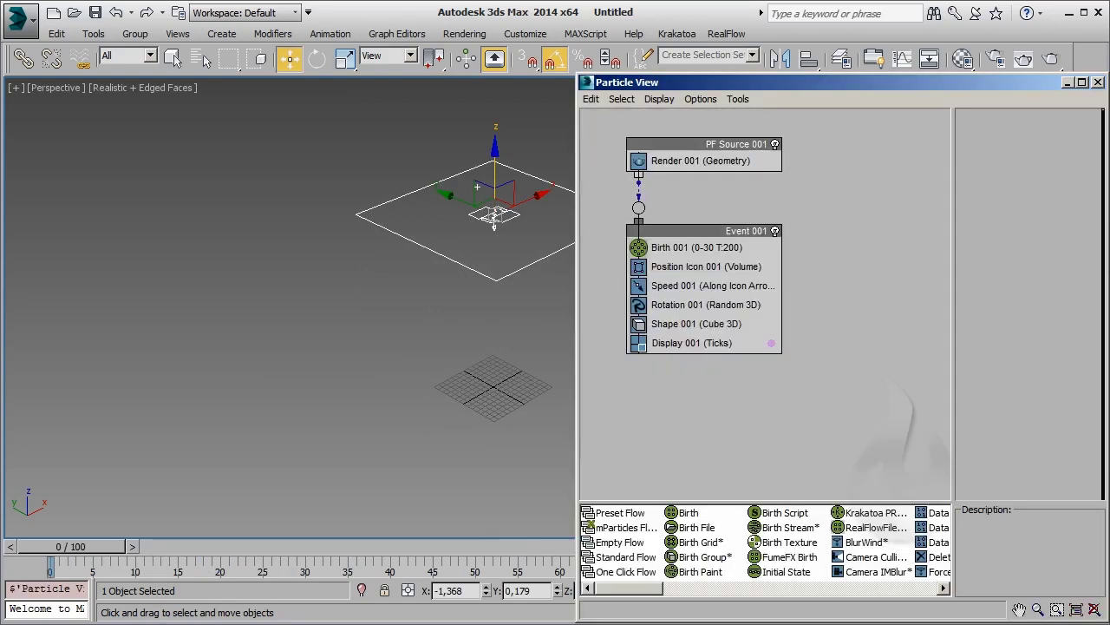
drag(863, 81, 489, 77)
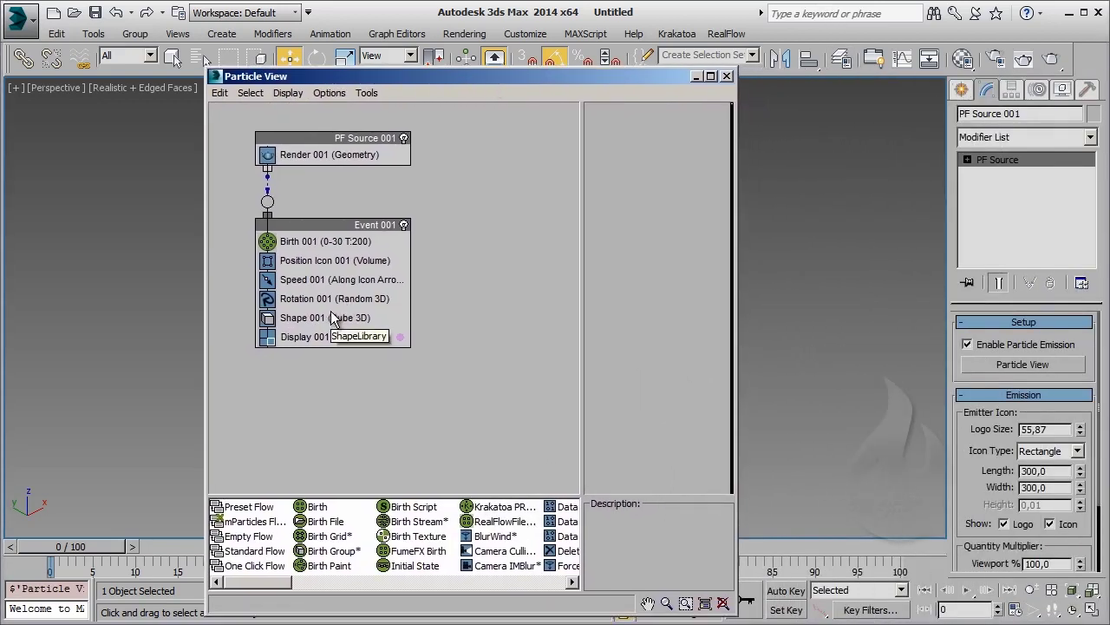
click(325, 299)
click(328, 319)
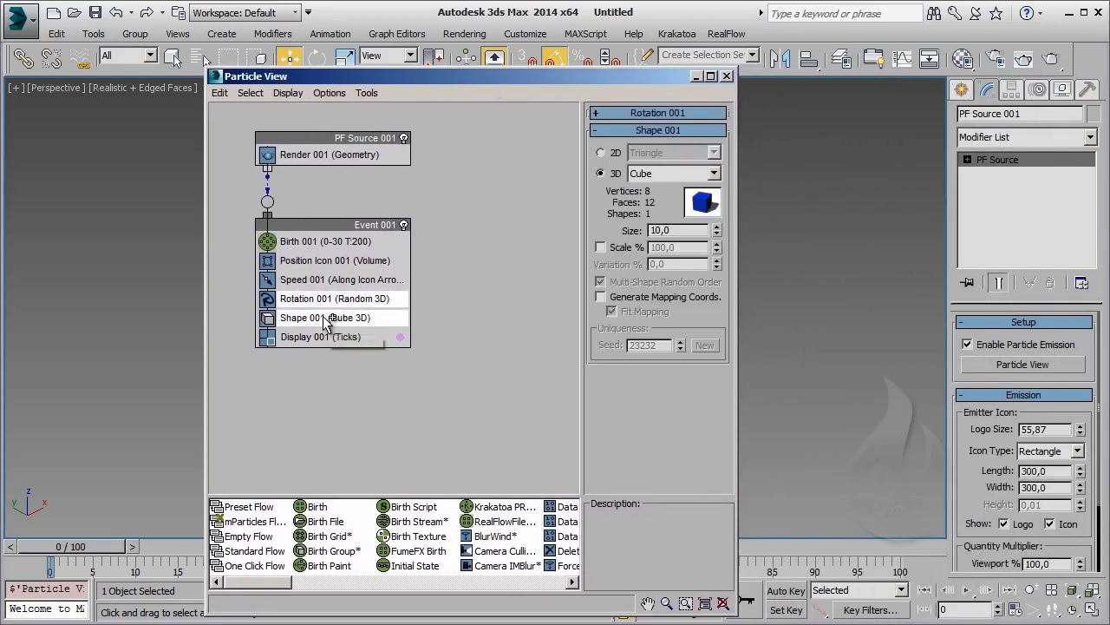
right_click(329, 323)
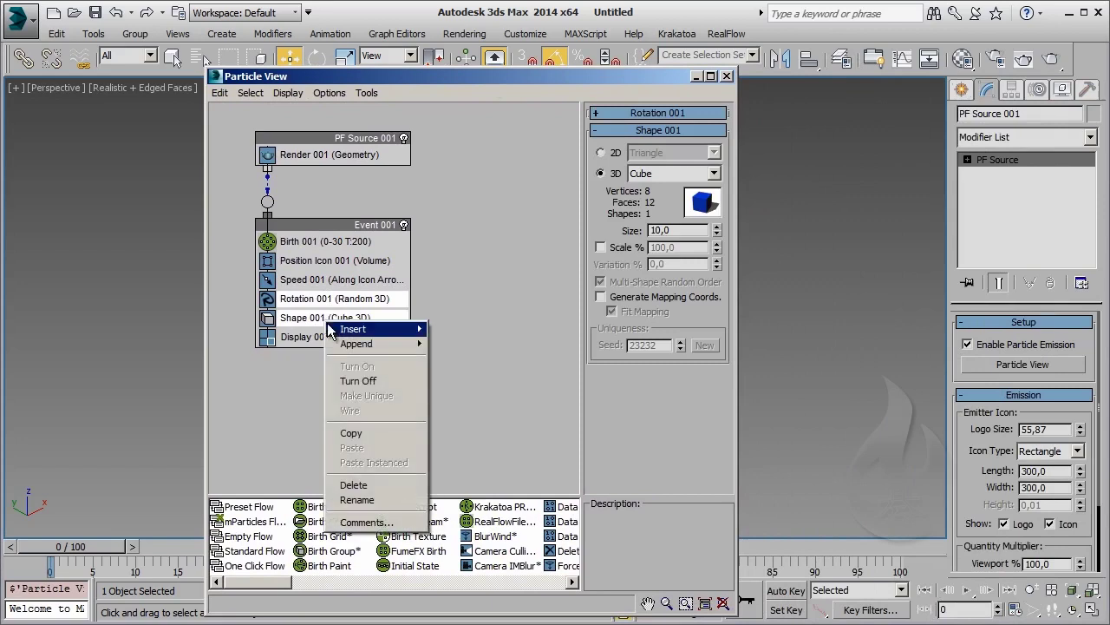
click(365, 487)
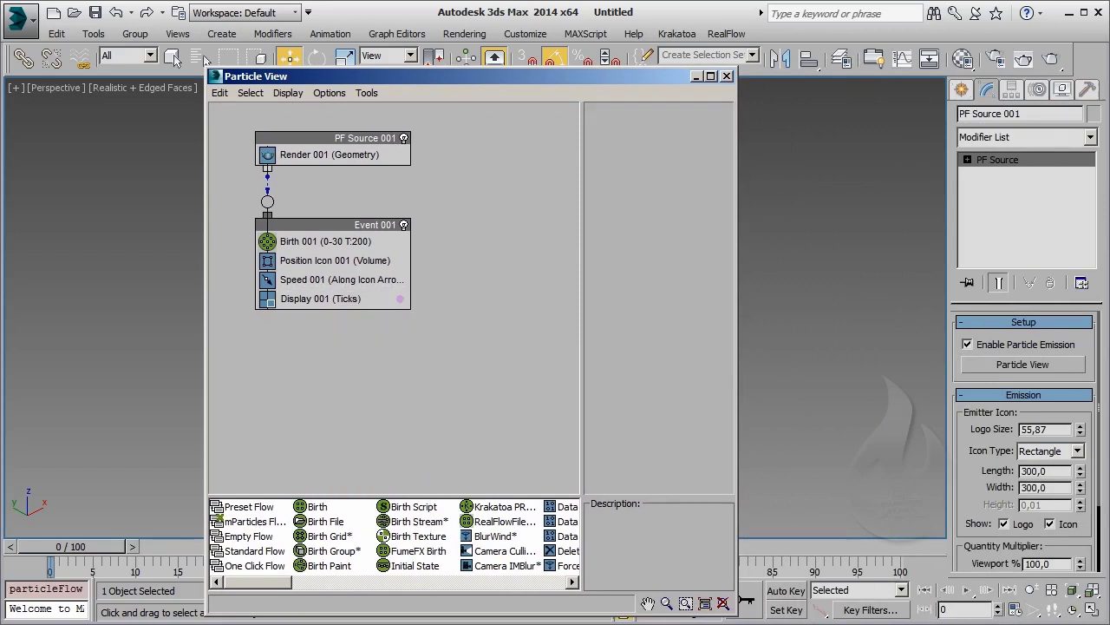
Step: Set Display 001 to Lines with a near-white colour
click(382, 298)
click(686, 137)
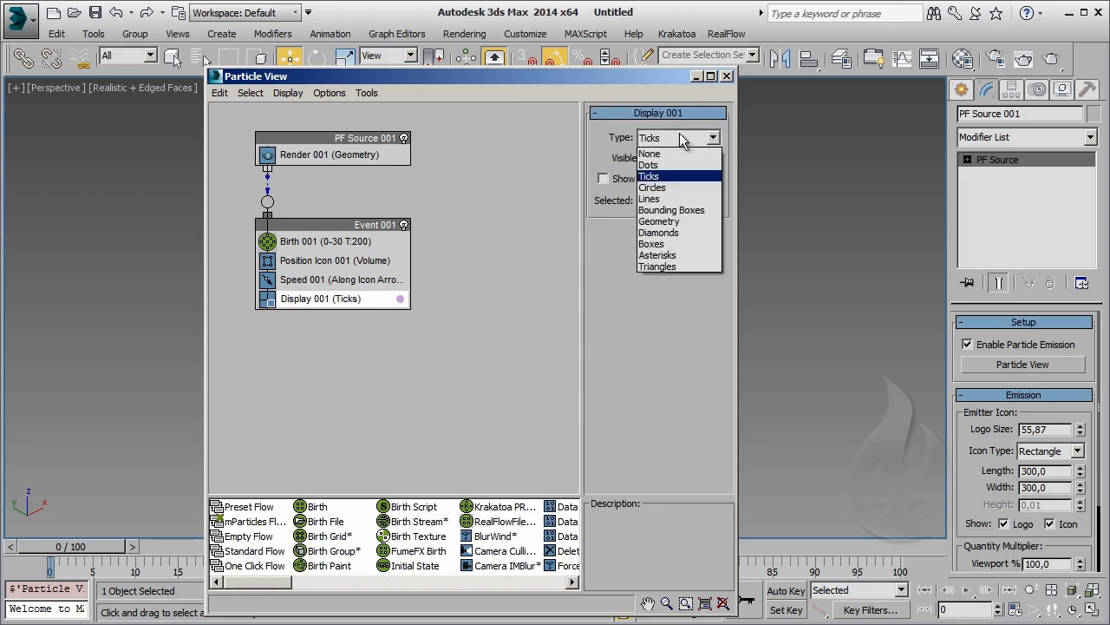
click(674, 198)
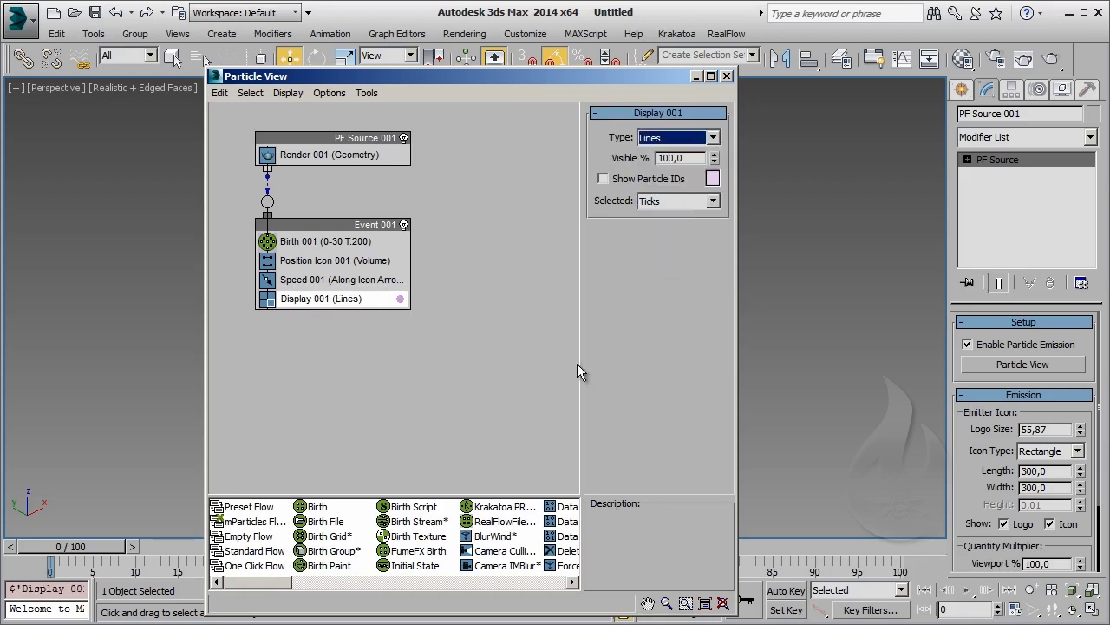
click(712, 178)
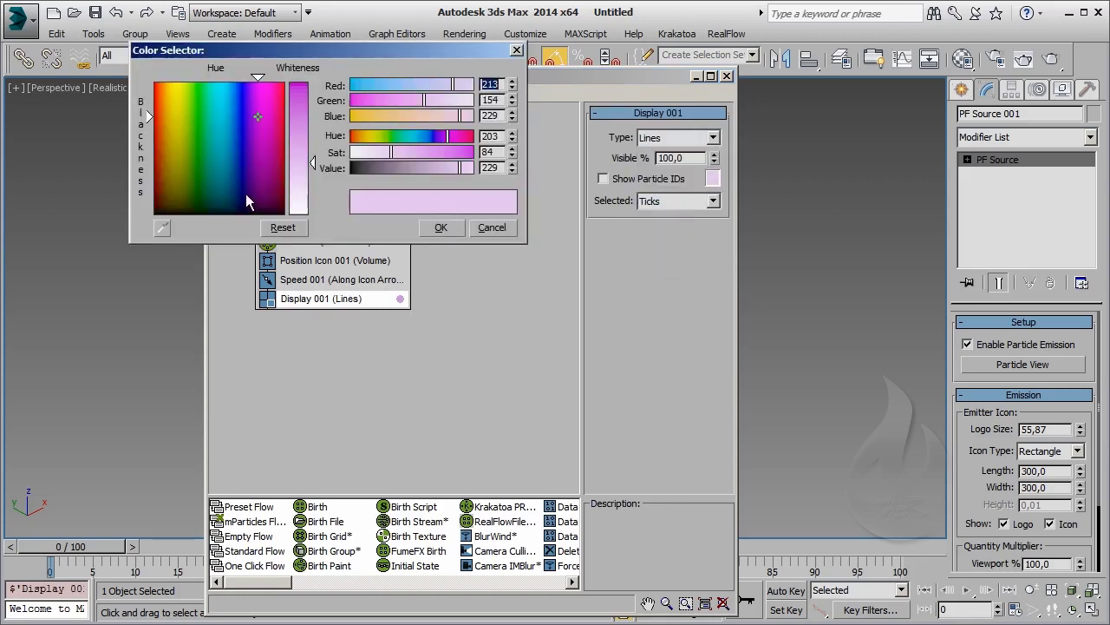
click(298, 203)
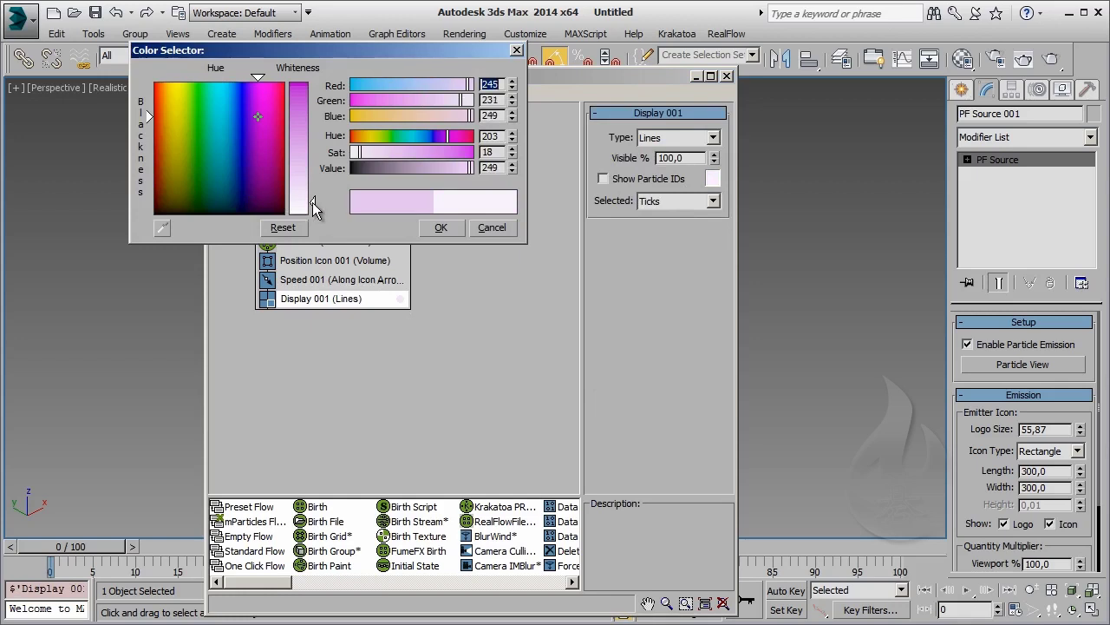
click(441, 228)
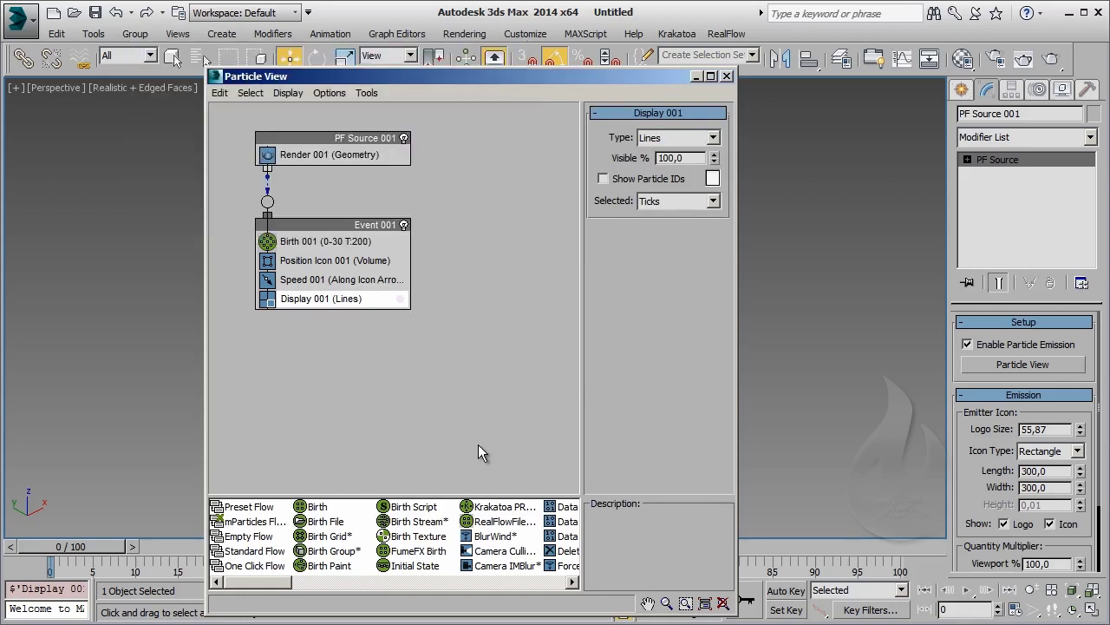
Step: Preview the falling lines, then set Birth 001 Emit Stop to frame 120
key(6)
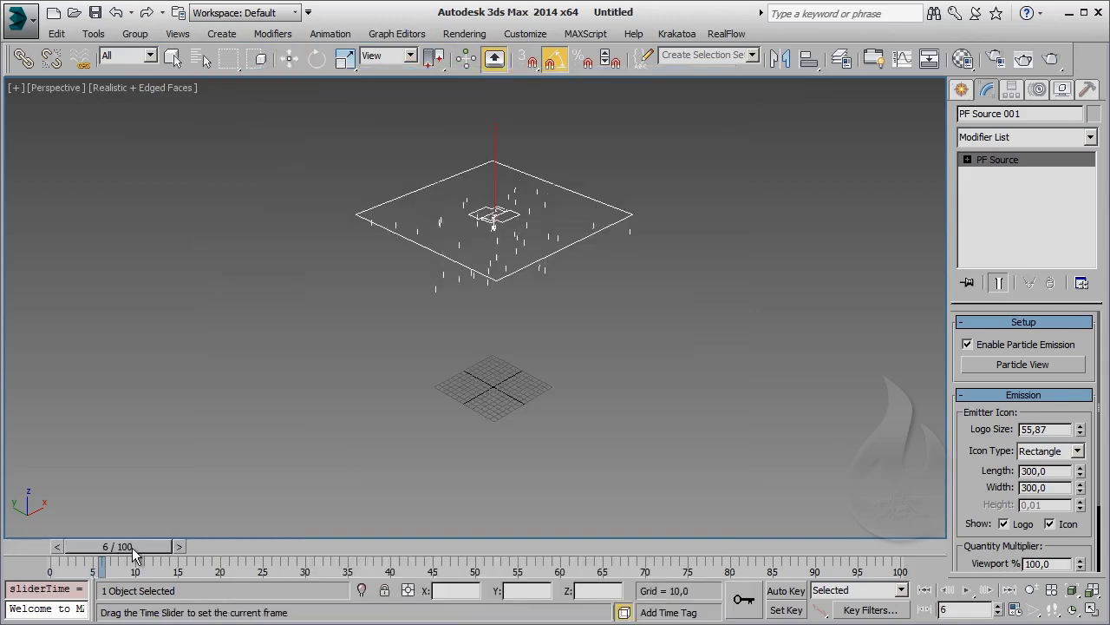
mouse_move(131, 547)
mouse_down()
mouse_move(570, 562)
mouse_move(190, 563)
mouse_move(475, 562)
mouse_move(375, 560)
mouse_up()
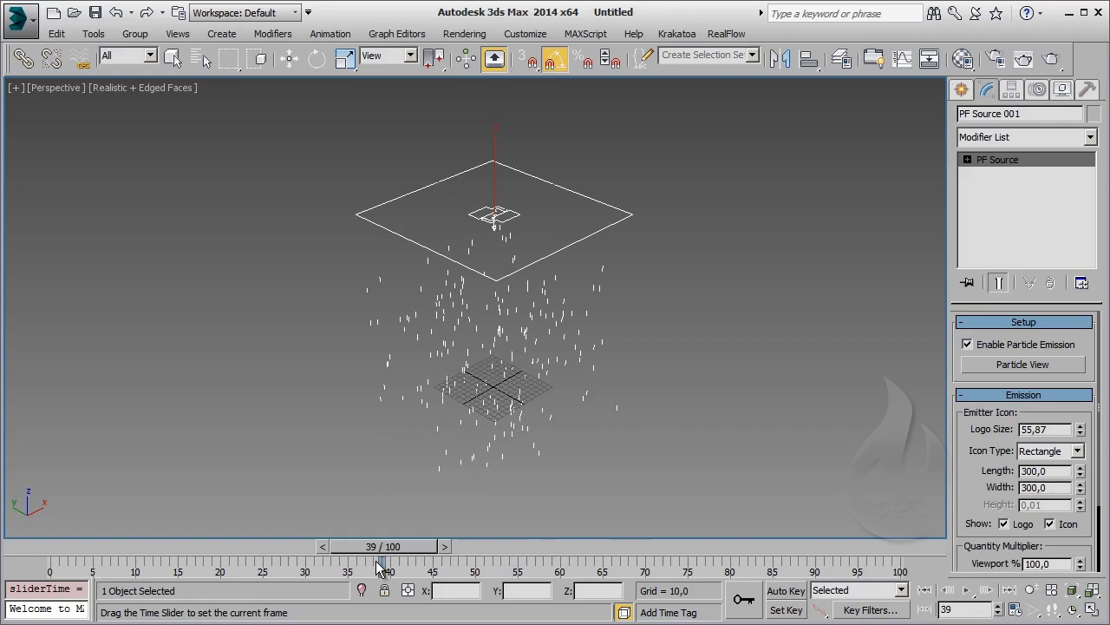
key(6)
click(668, 215)
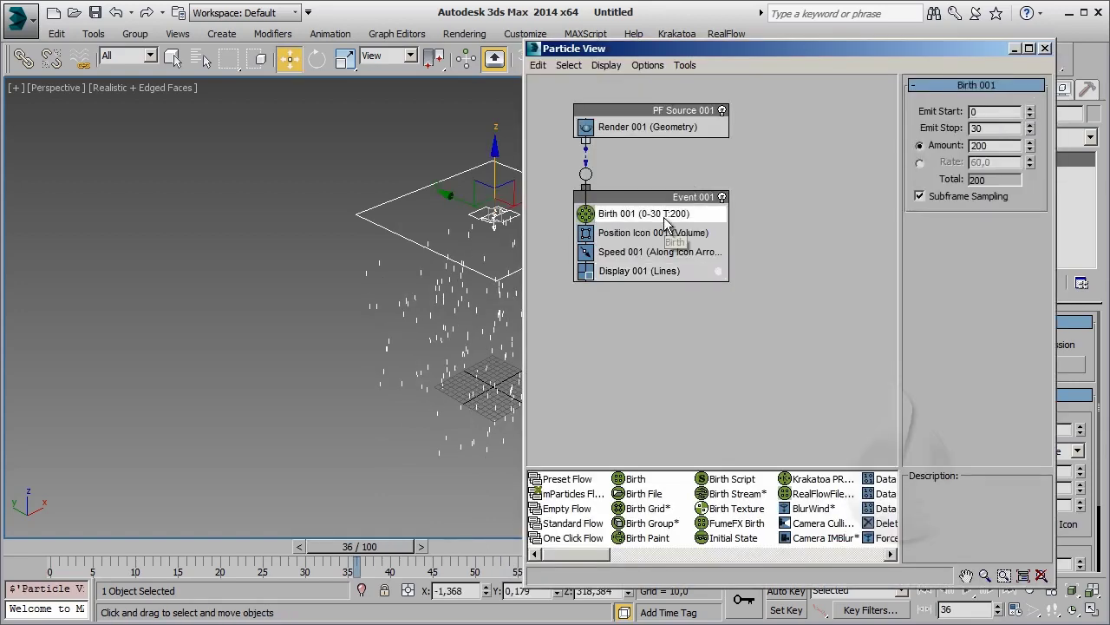
middle_drag(369, 289, 135, 275)
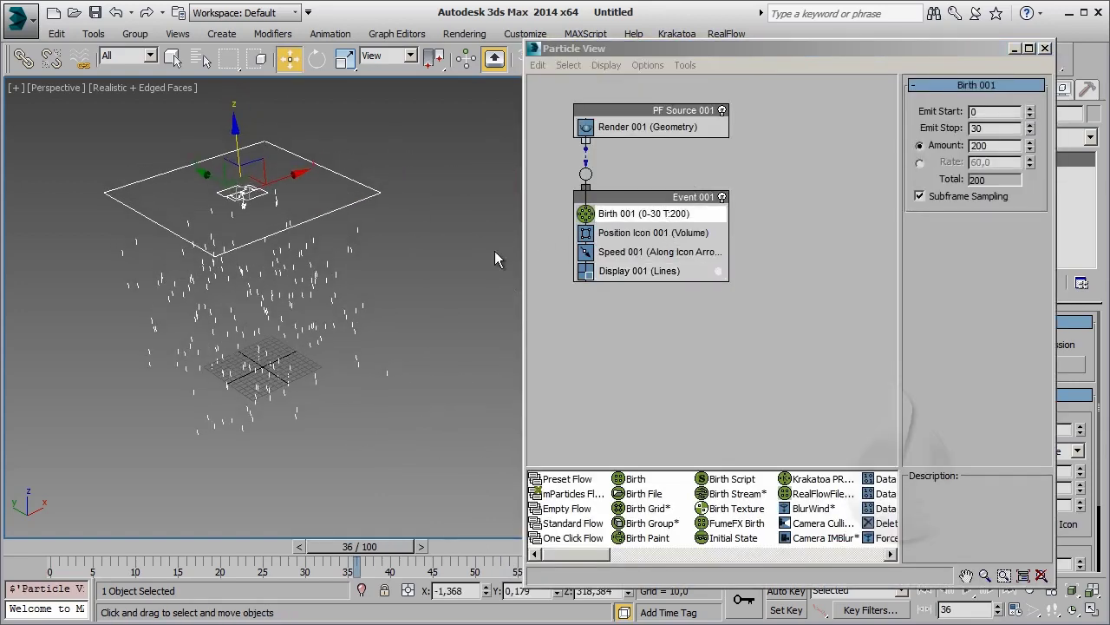
click(998, 128)
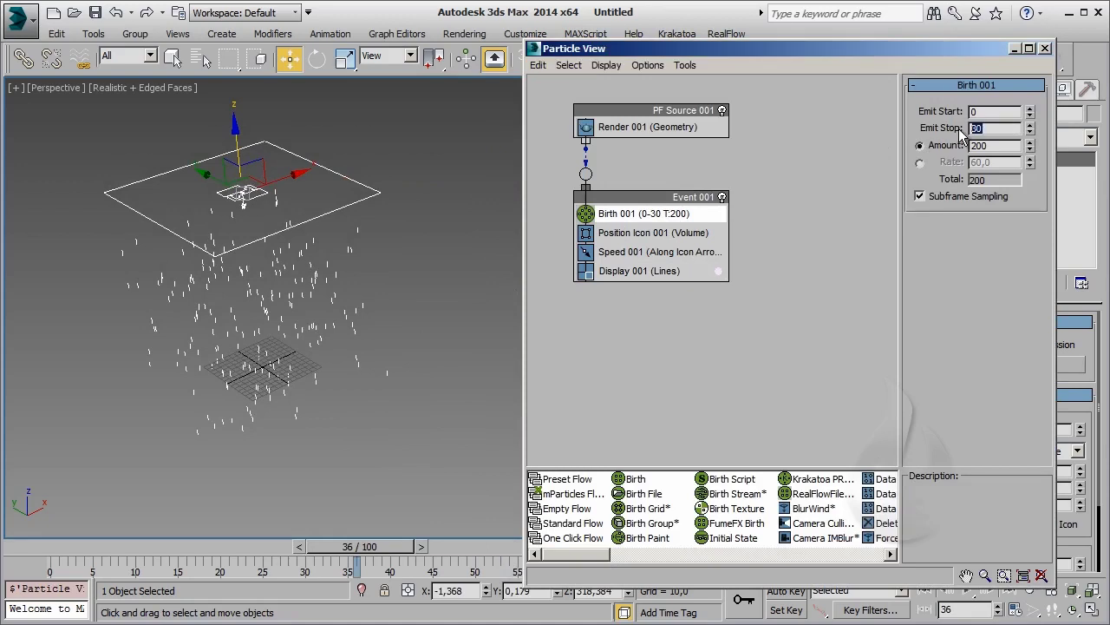
text(120)
key(Return)
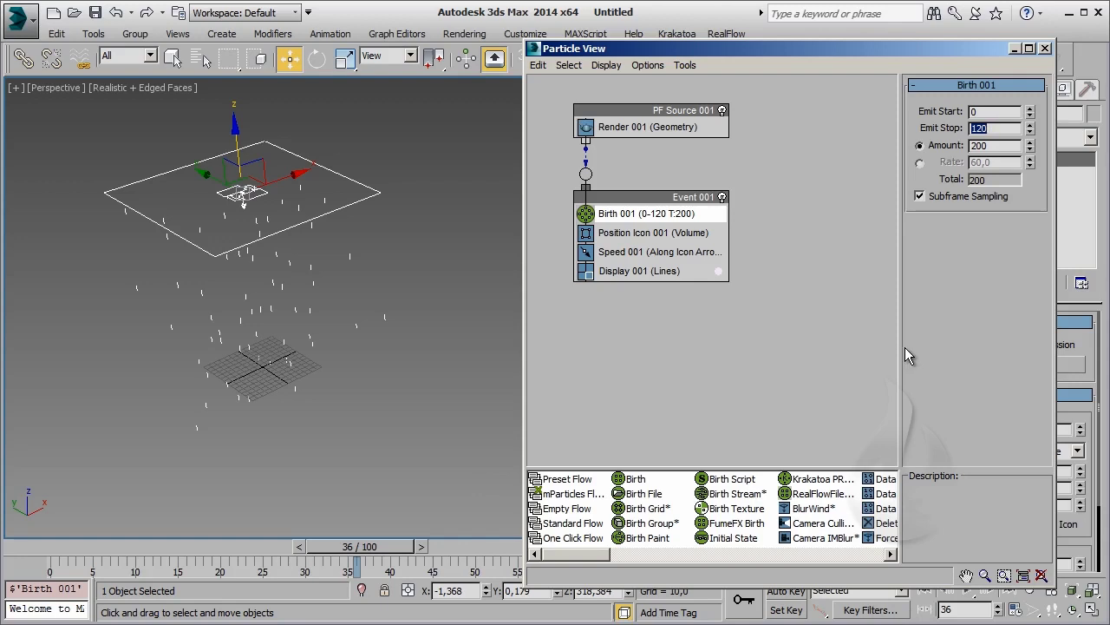
Step: Switch Birth 001 to Rate with 300 particles per second and return to frame 0
click(919, 162)
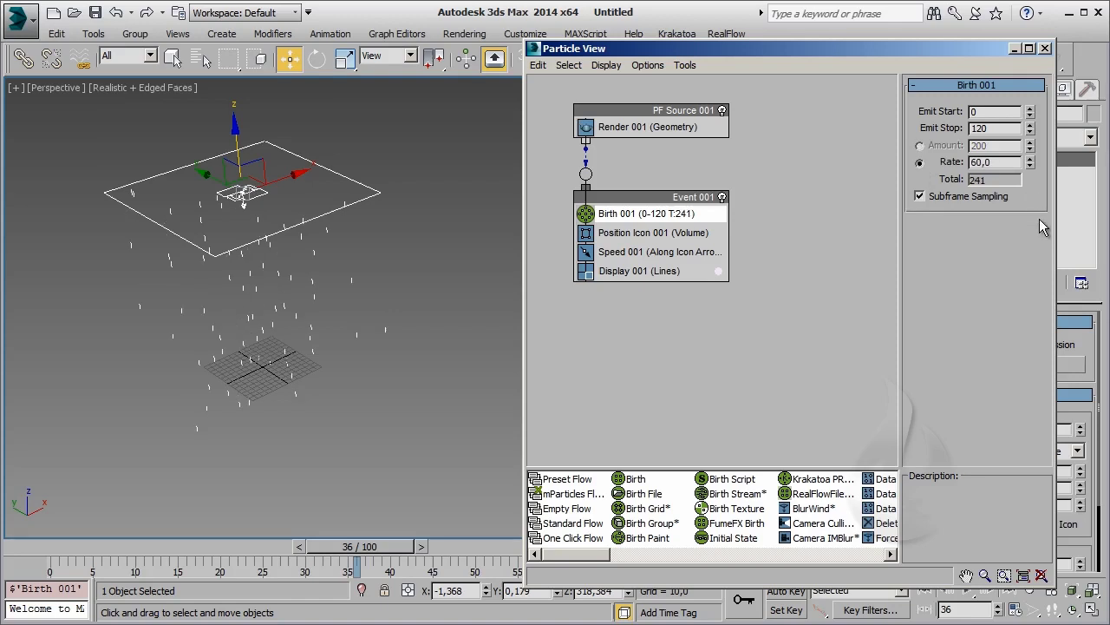
text(300)
key(Return)
key(Home)
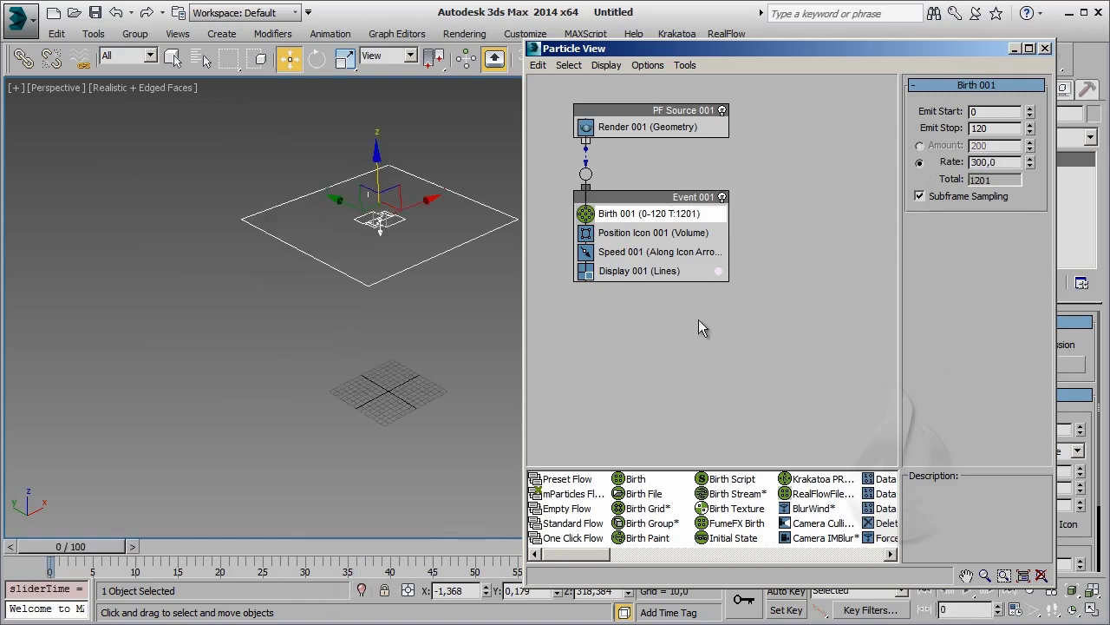
Step: Set Position Icon 001 Location to Surface
click(662, 236)
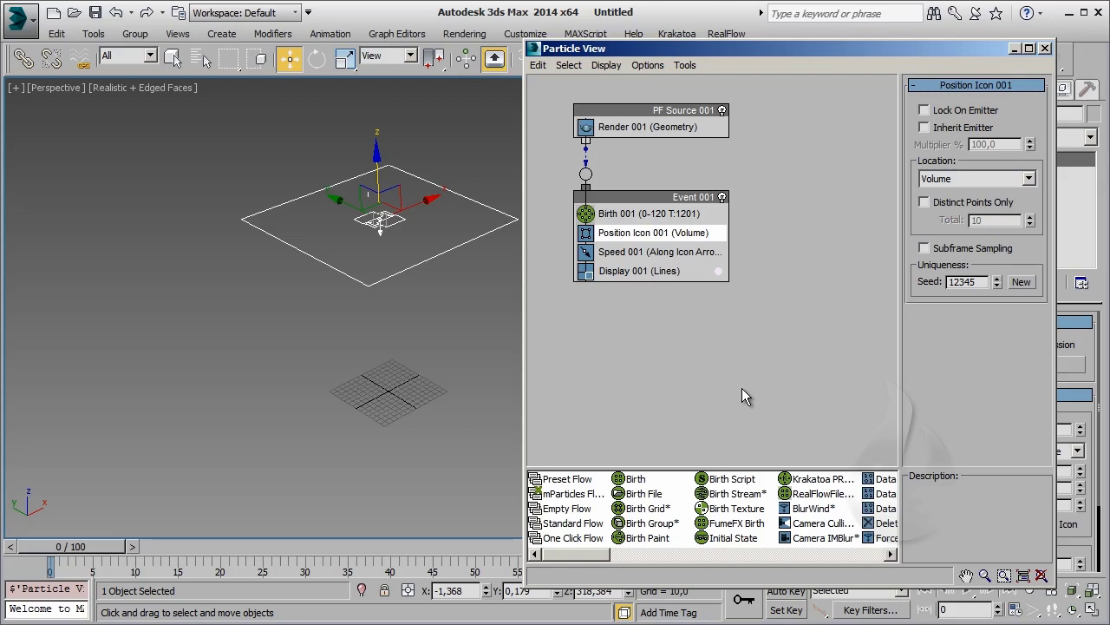
click(1028, 180)
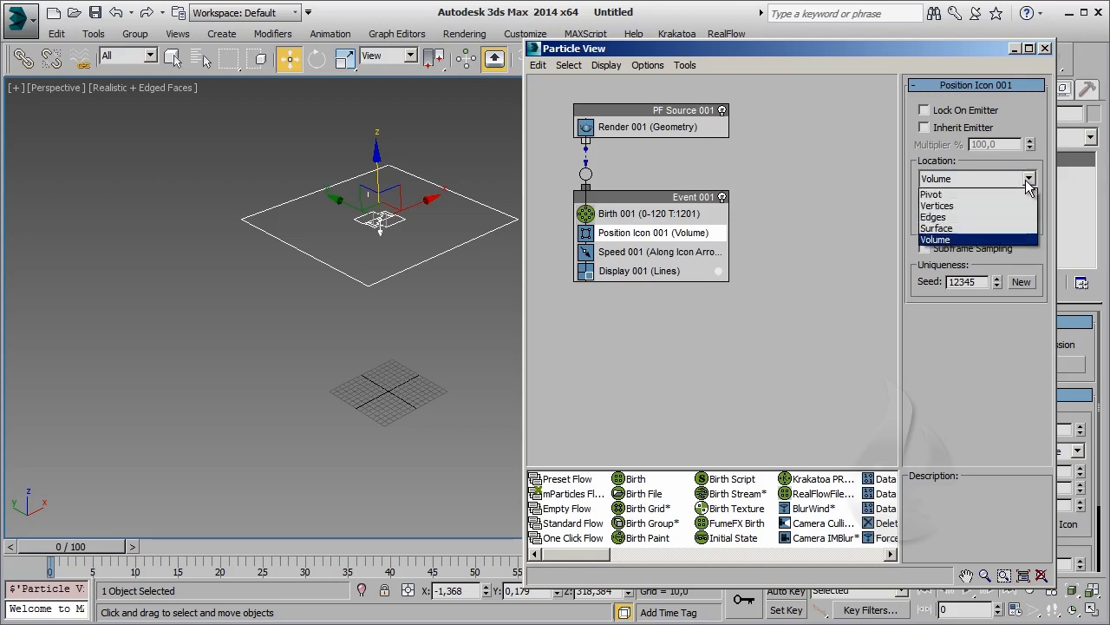
click(1010, 232)
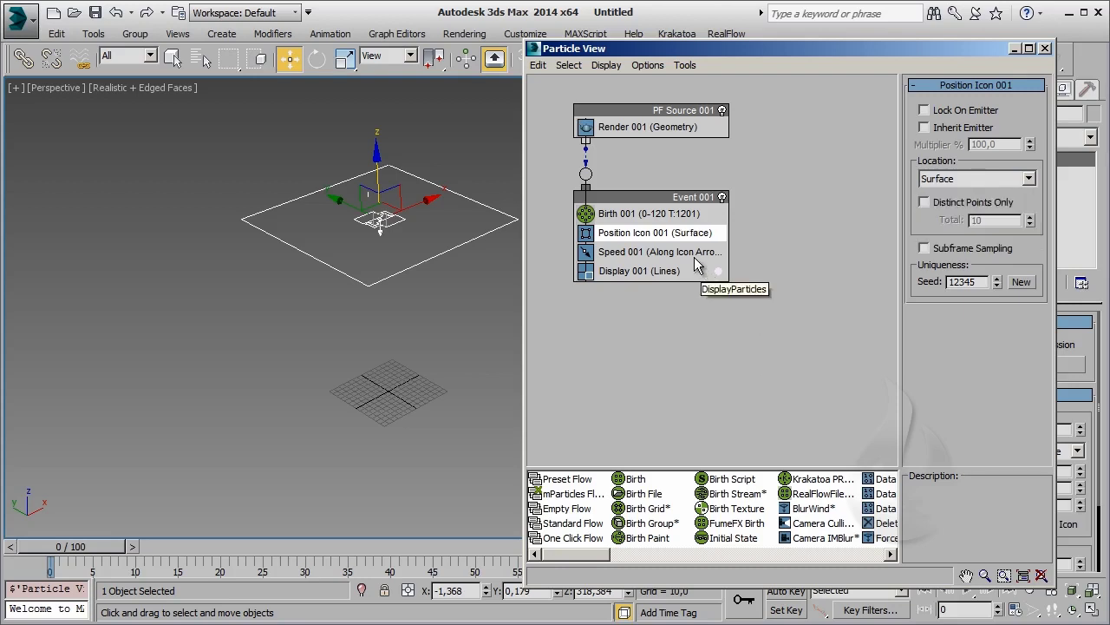
Step: Give Speed 001 a Variation of 150
click(686, 251)
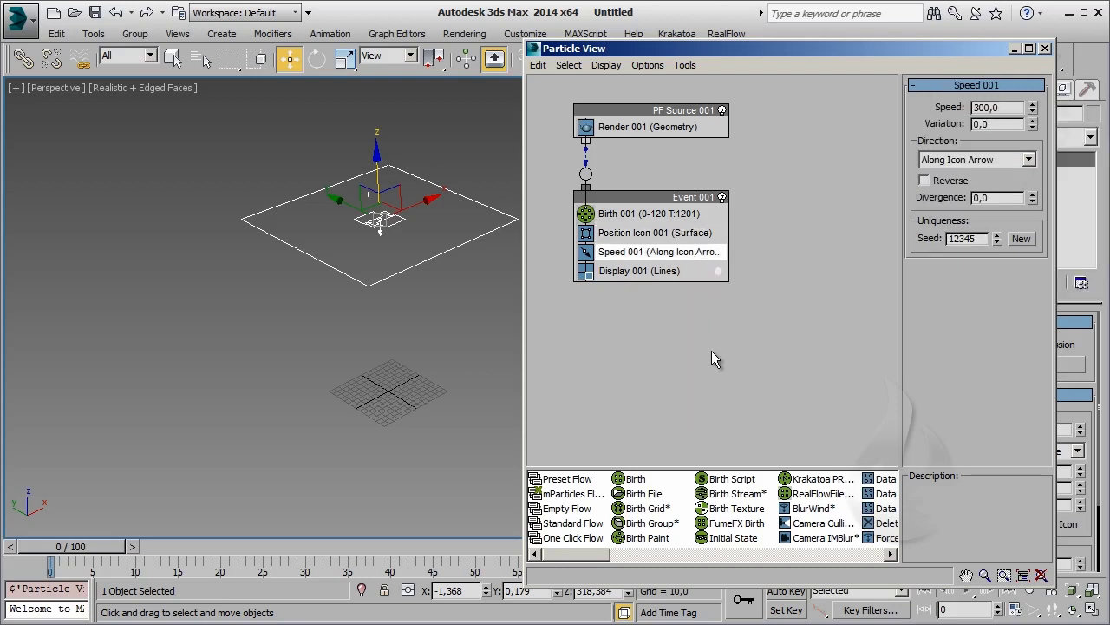
drag(790, 49, 681, 59)
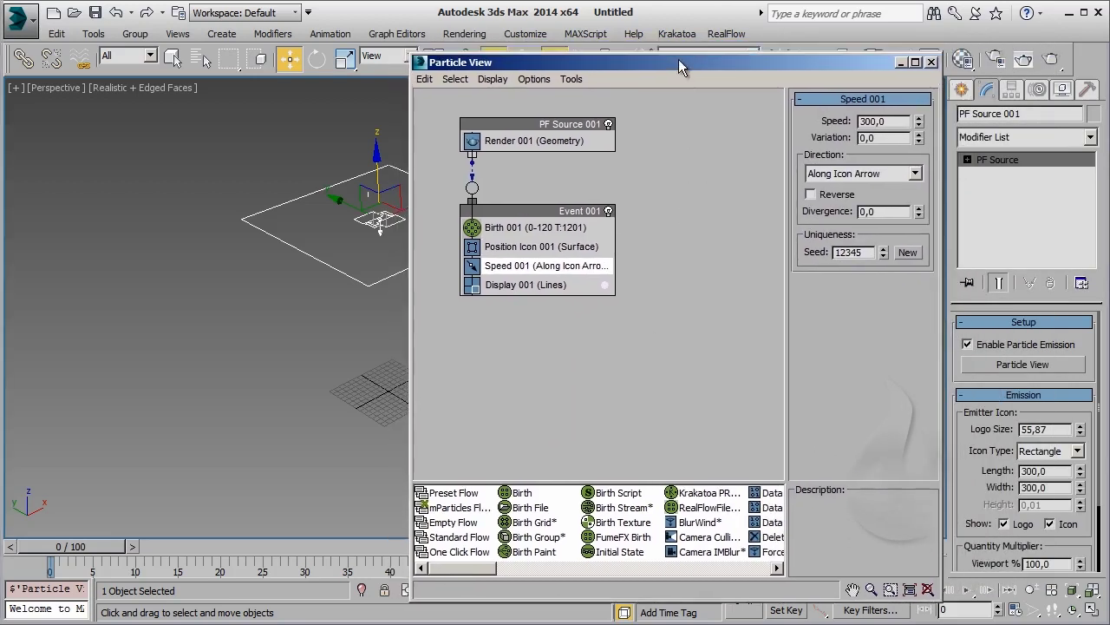
click(510, 250)
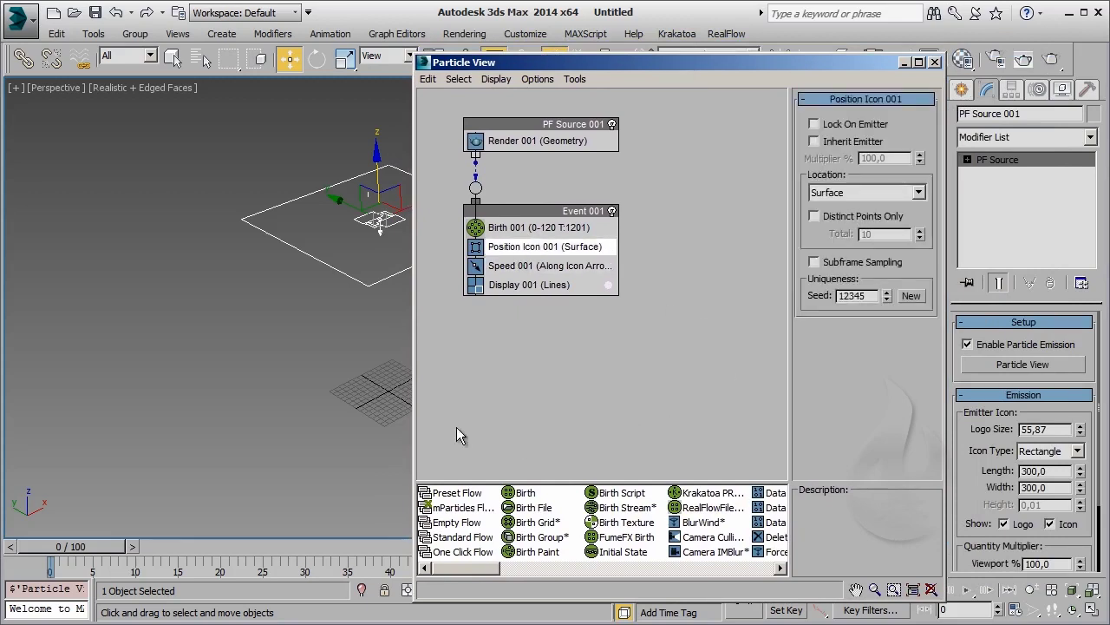
click(521, 266)
drag(891, 137, 831, 142)
text(150)
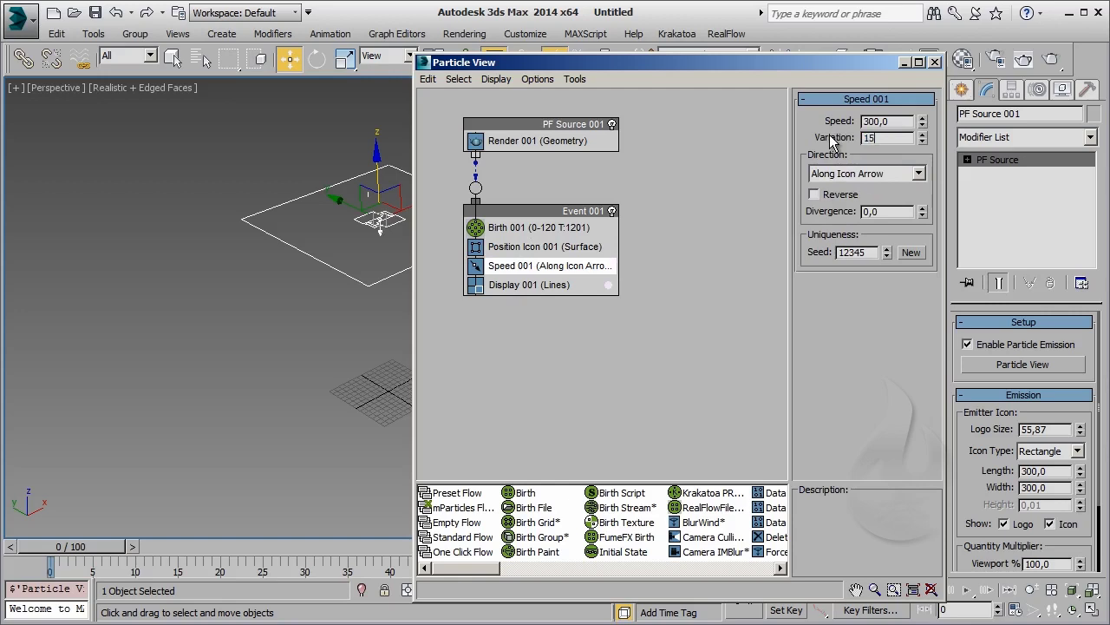
key(Return)
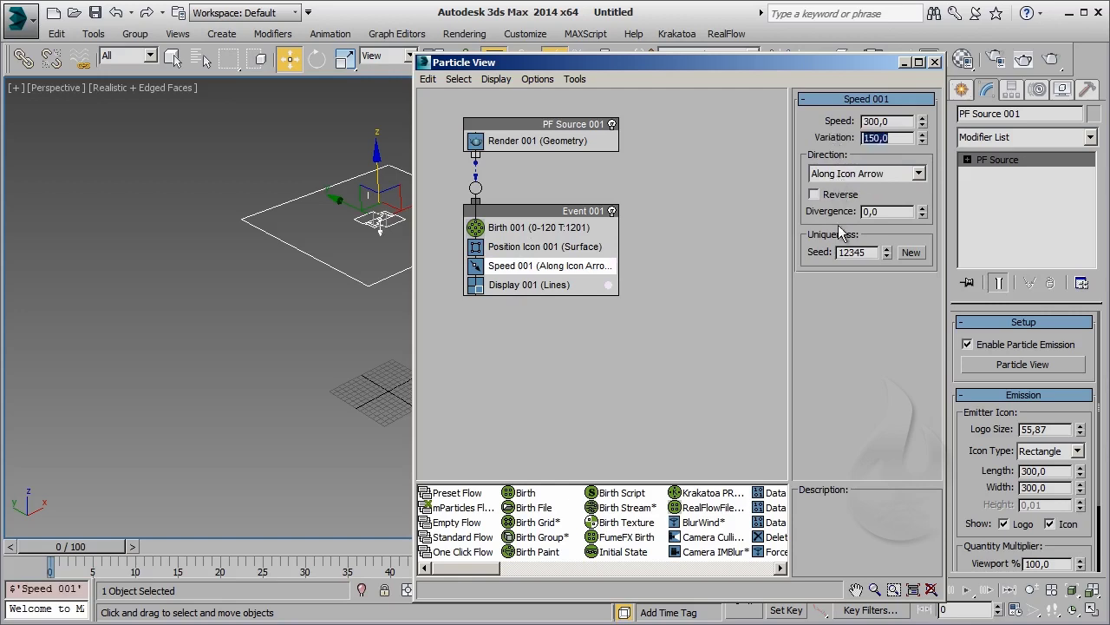
click(725, 298)
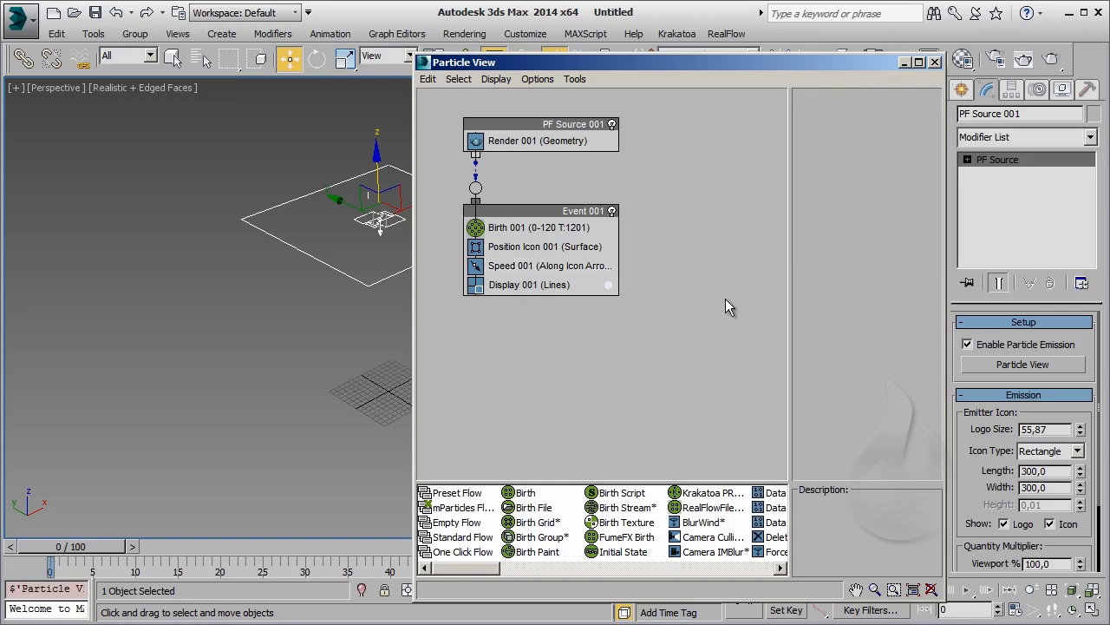
click(559, 265)
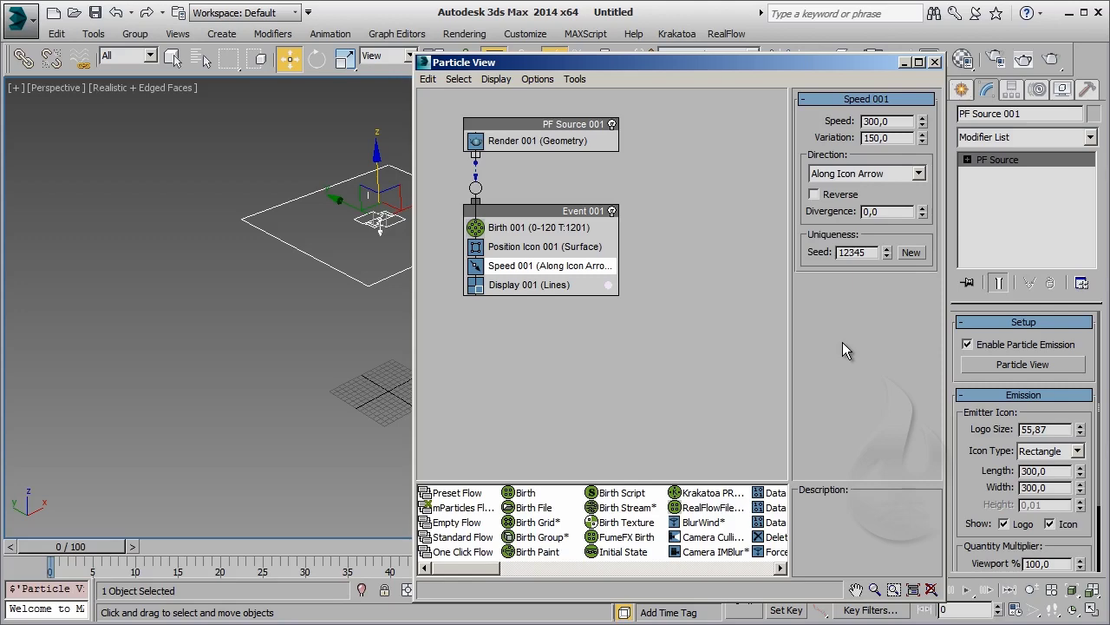
Step: Play the animation to preview the falling rain, then stop it
click(967, 590)
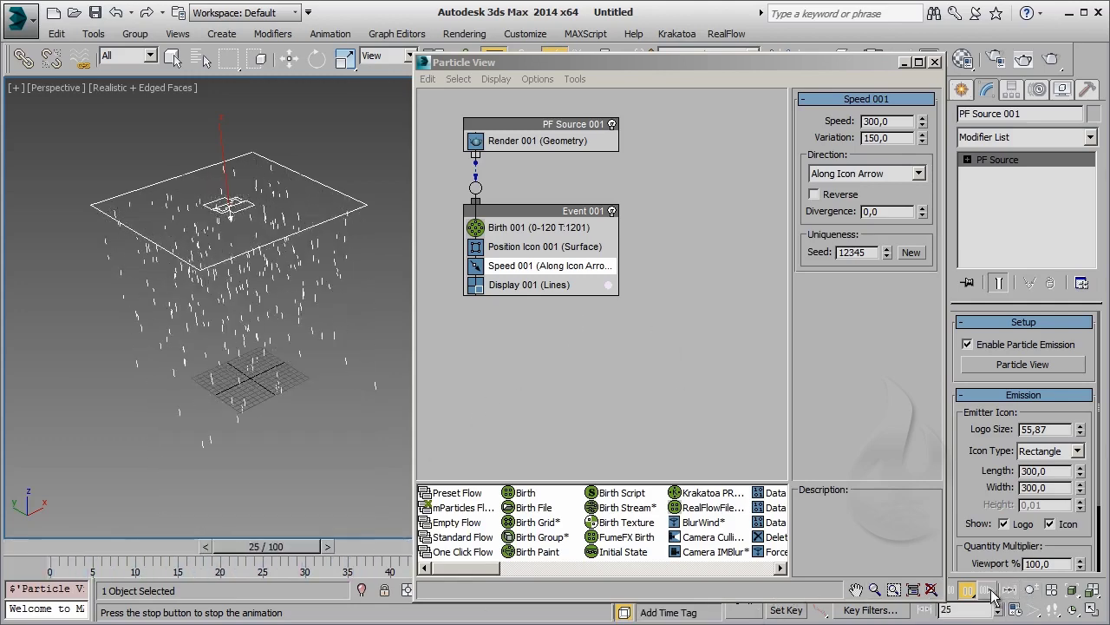
click(970, 590)
key(w)
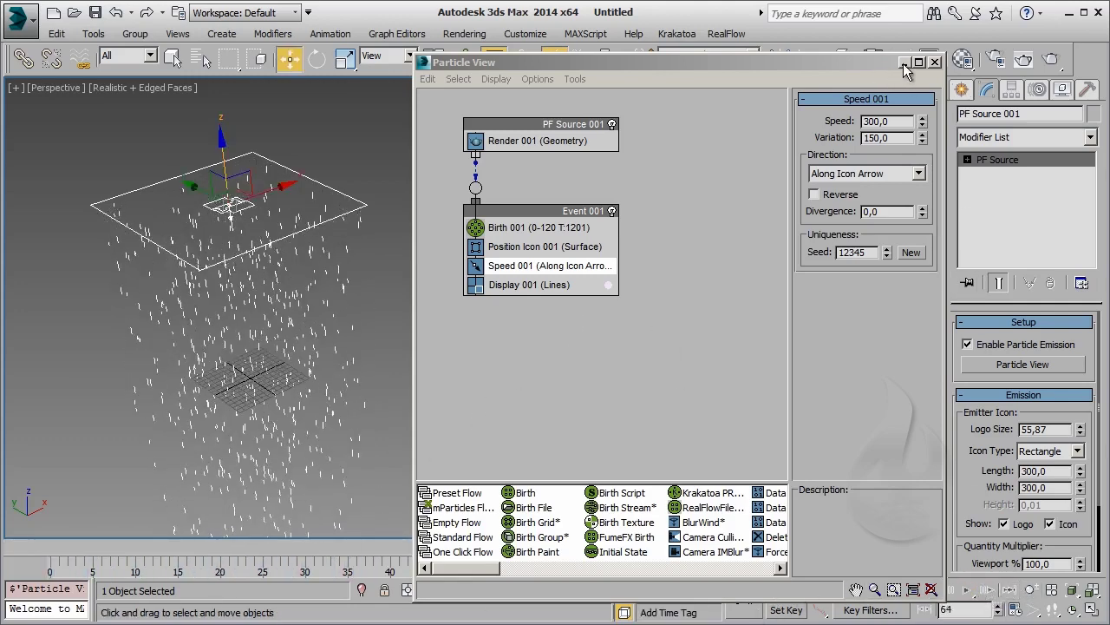
Step: Create a Wind force and lift it up to the emitter's height
click(904, 63)
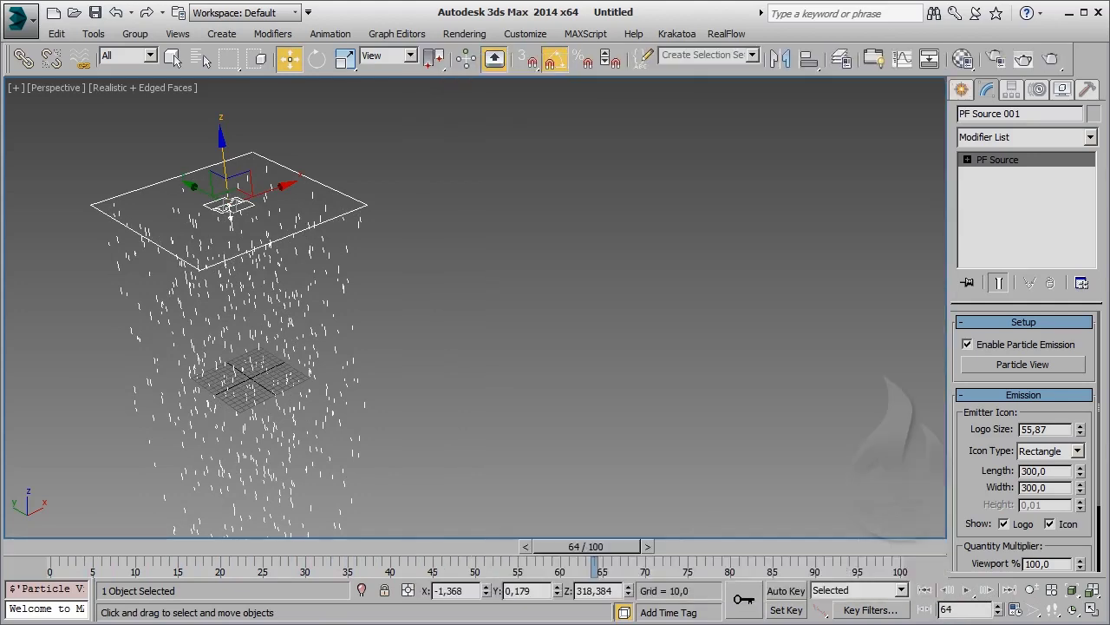
click(962, 89)
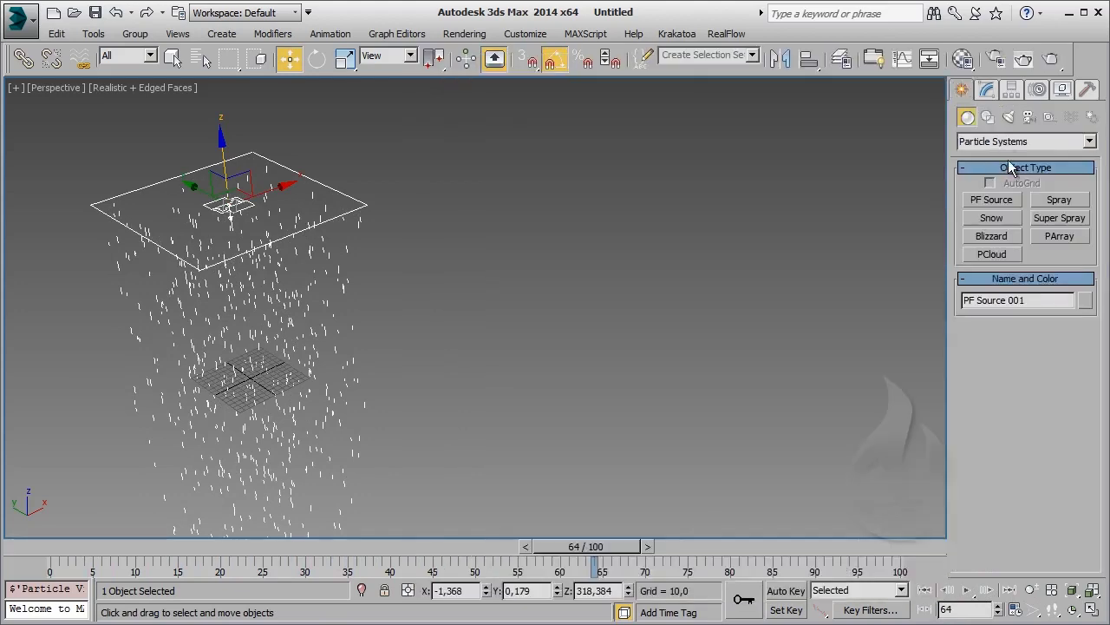
click(1071, 118)
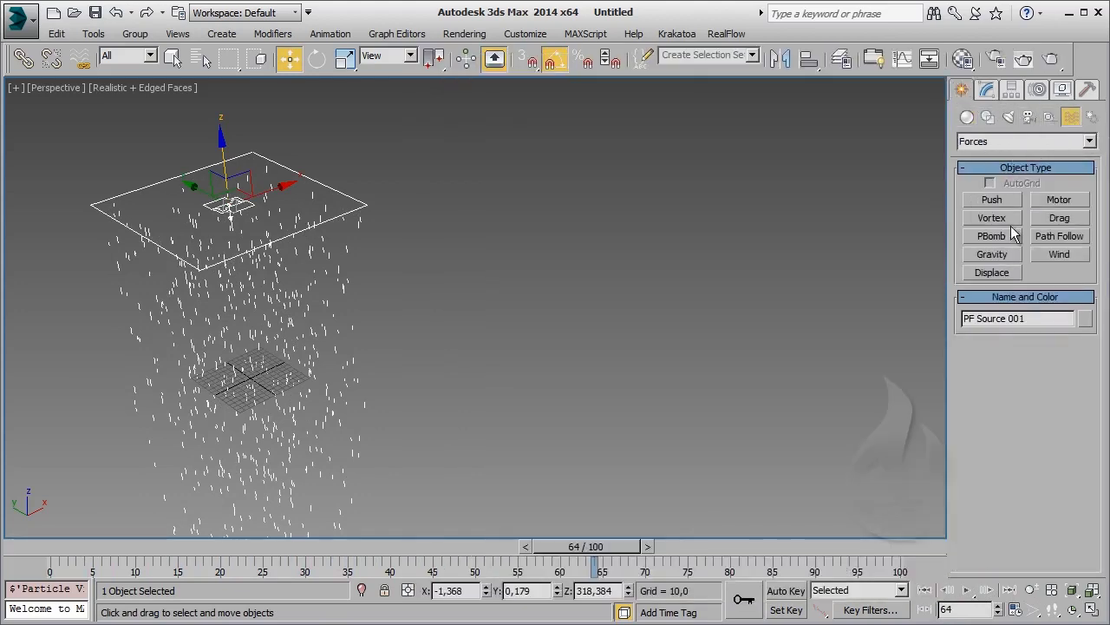
click(1060, 254)
drag(256, 364, 279, 400)
key(w)
middle_drag(279, 400, 452, 400)
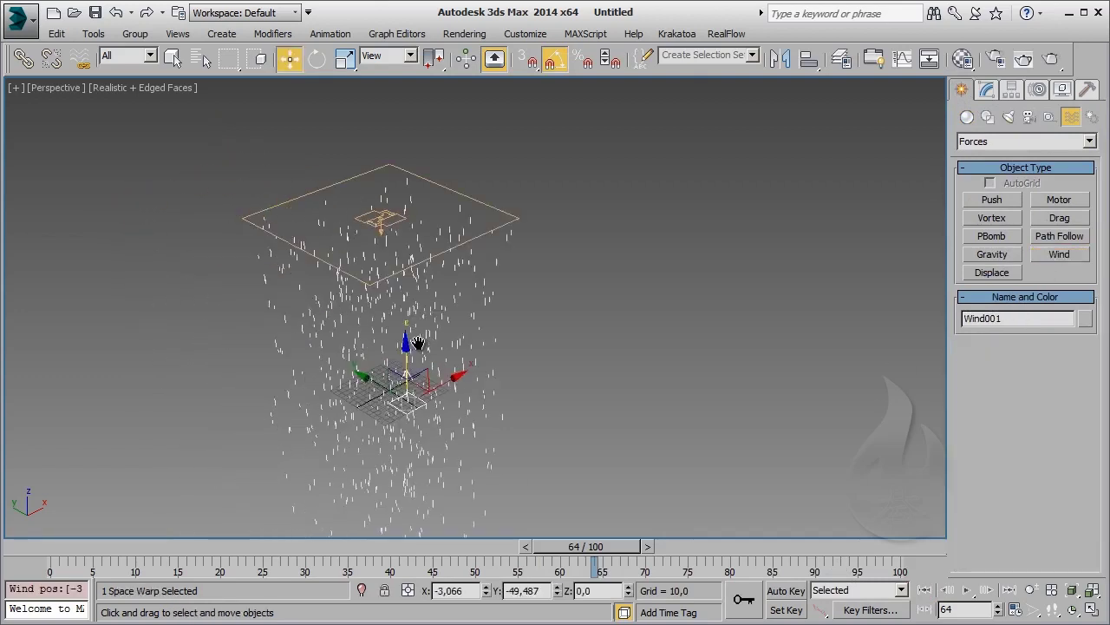
drag(426, 364, 426, 186)
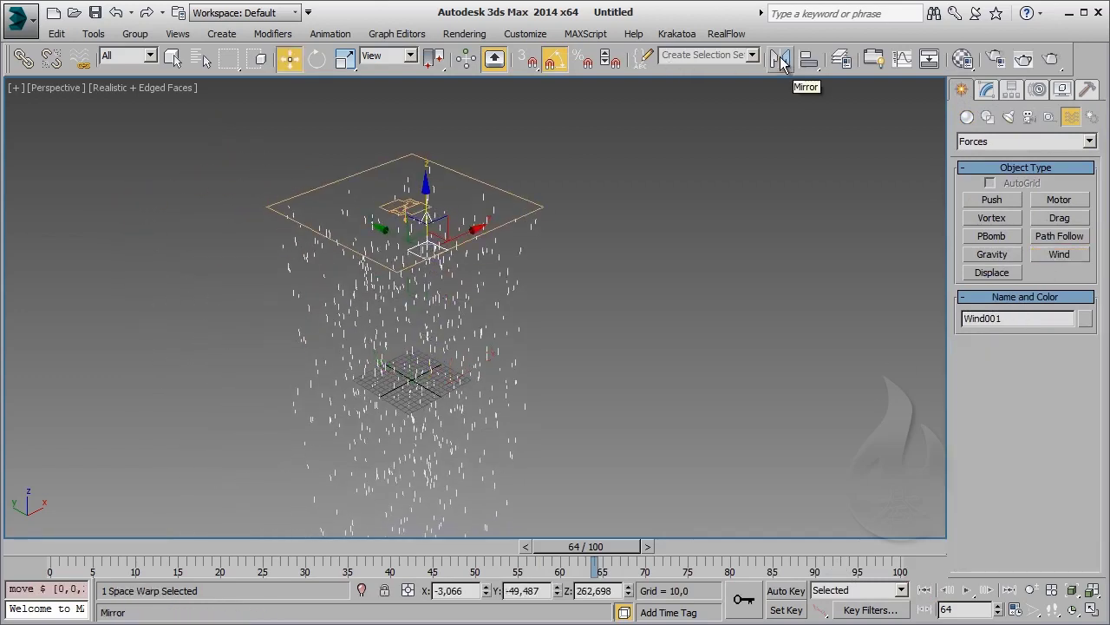
Step: Mirror the wind on Z to point downward and move it to the emitter corner
click(780, 58)
click(519, 251)
click(519, 439)
drag(459, 235, 550, 195)
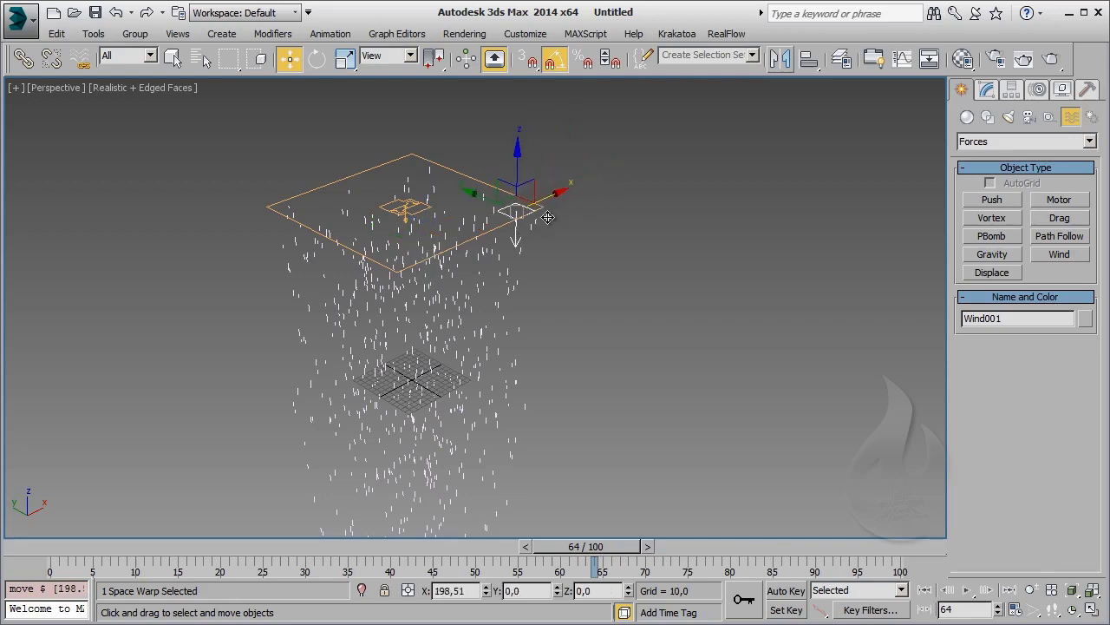
drag(595, 546, 70, 546)
Step: With Auto Key on, rotate Wind001 at frames 0, 25, 50, 75 and 100
key(n)
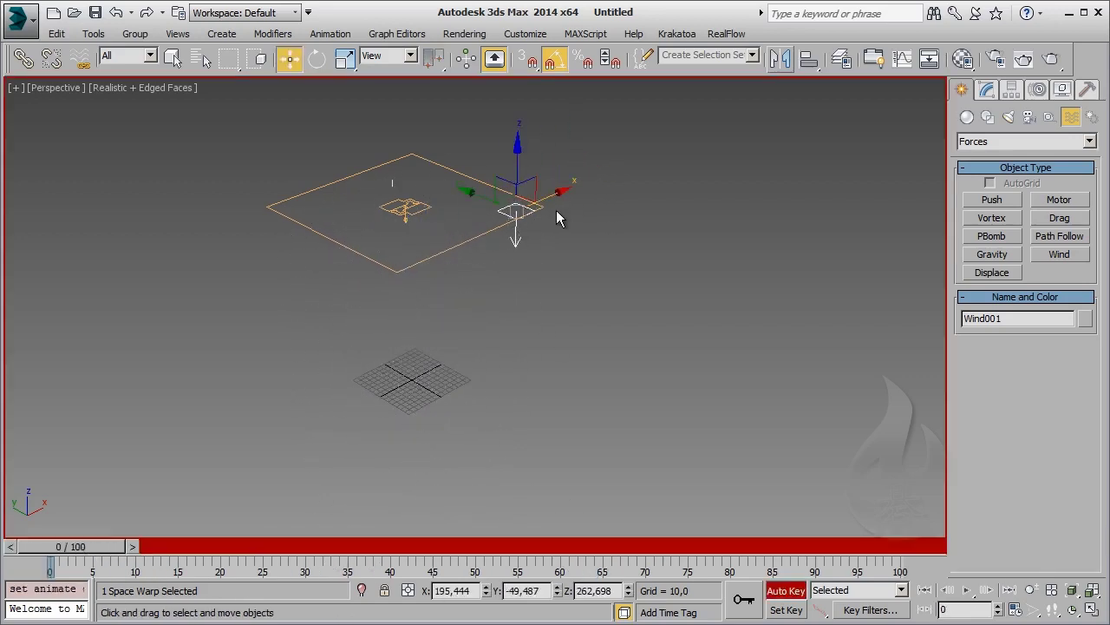
key(e)
drag(517, 192, 496, 238)
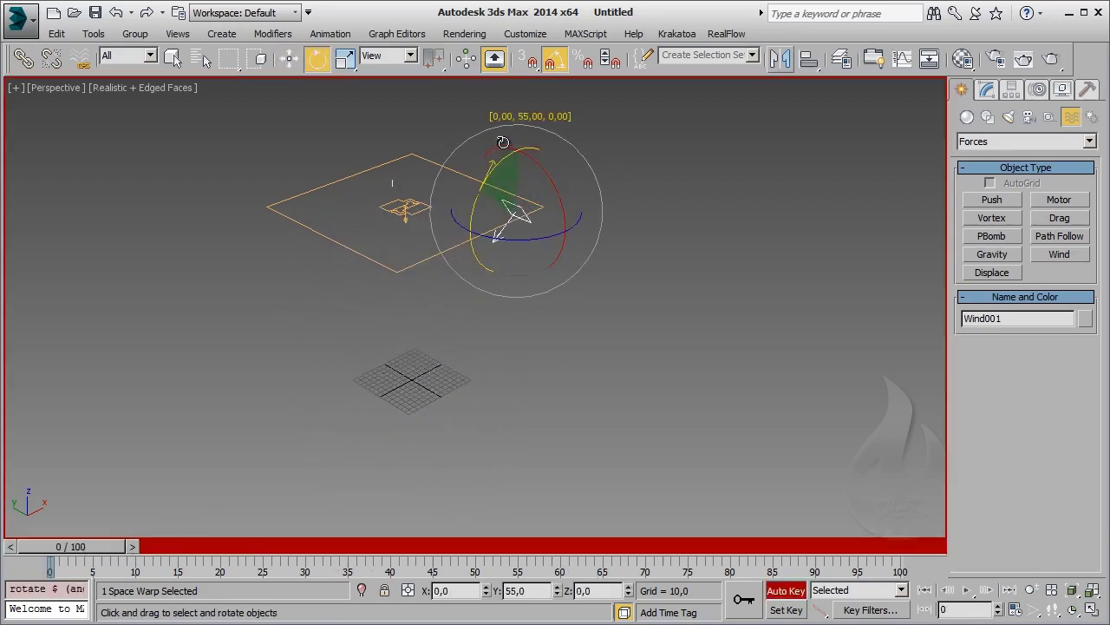
drag(71, 546, 264, 558)
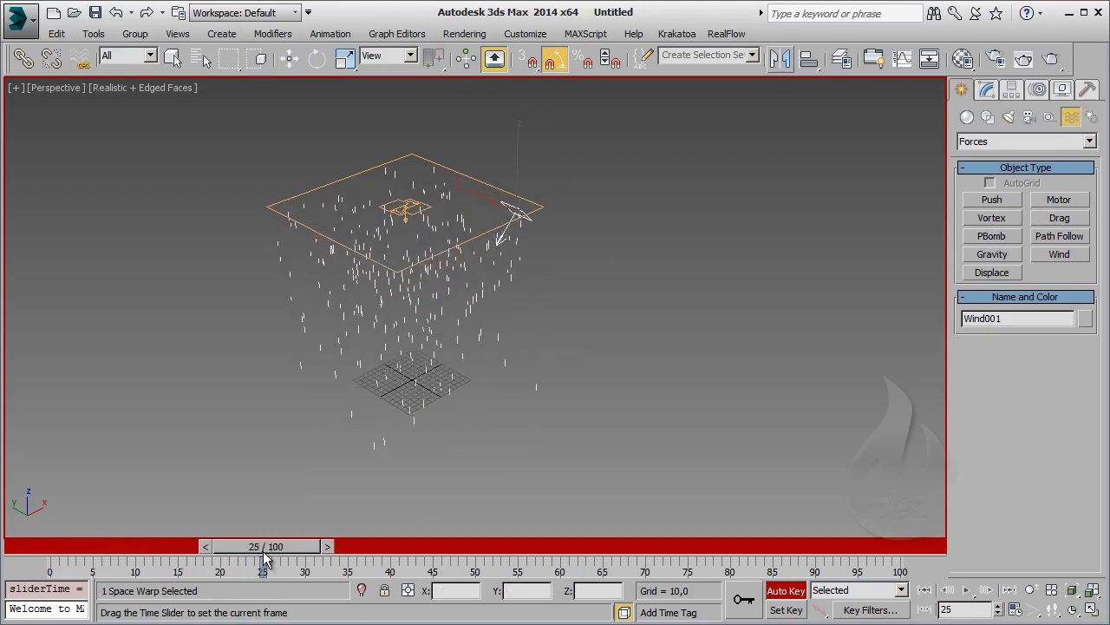
drag(489, 183, 486, 207)
drag(271, 571, 473, 555)
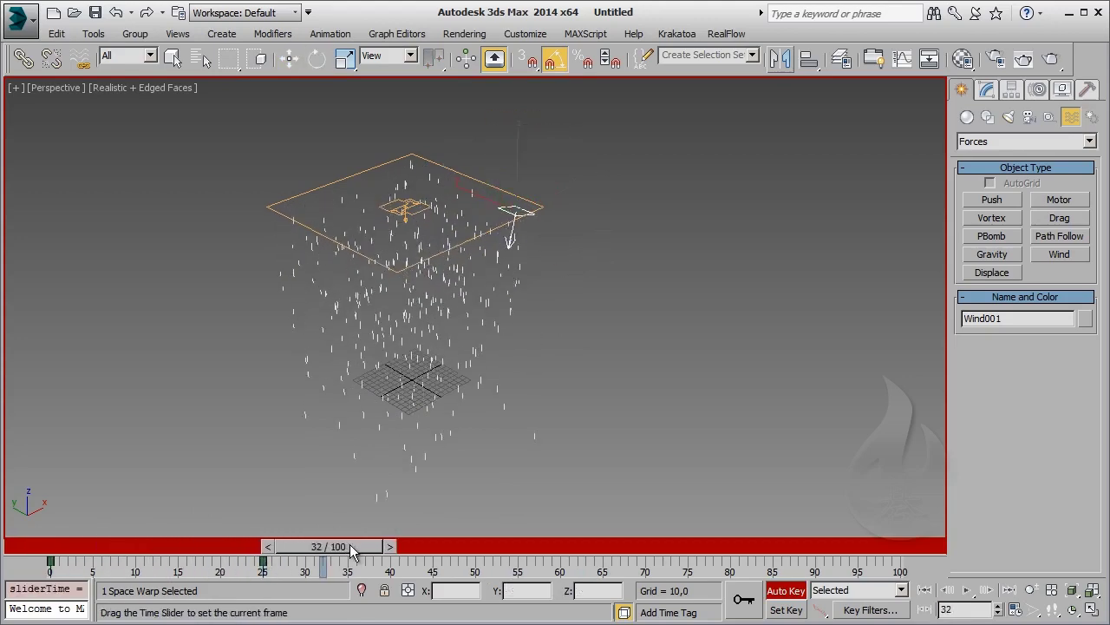
drag(491, 181, 485, 202)
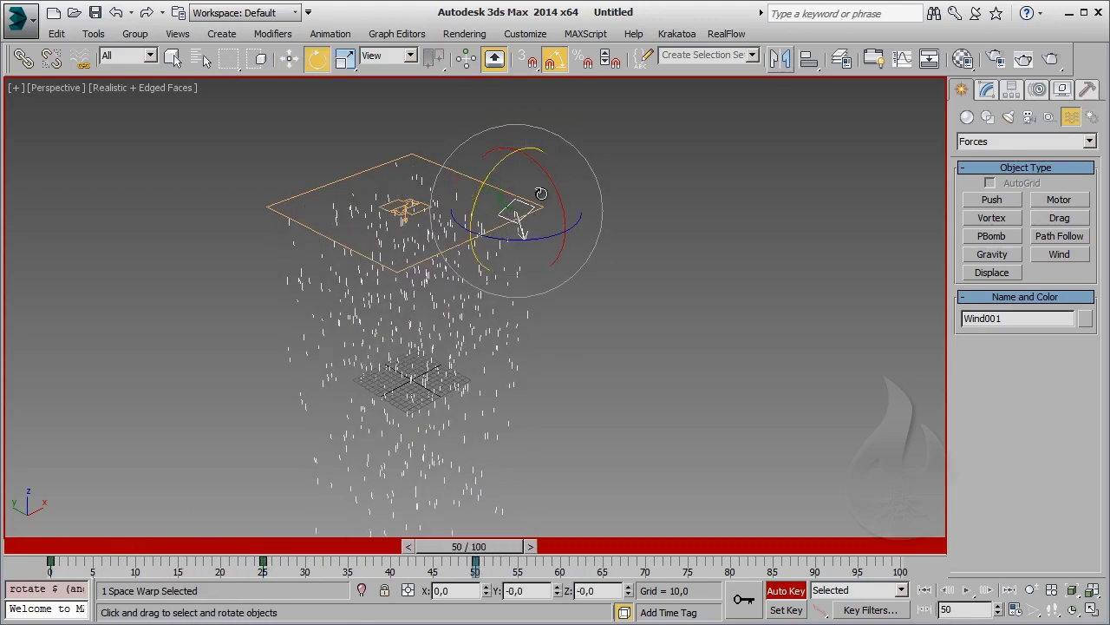
drag(486, 547, 705, 555)
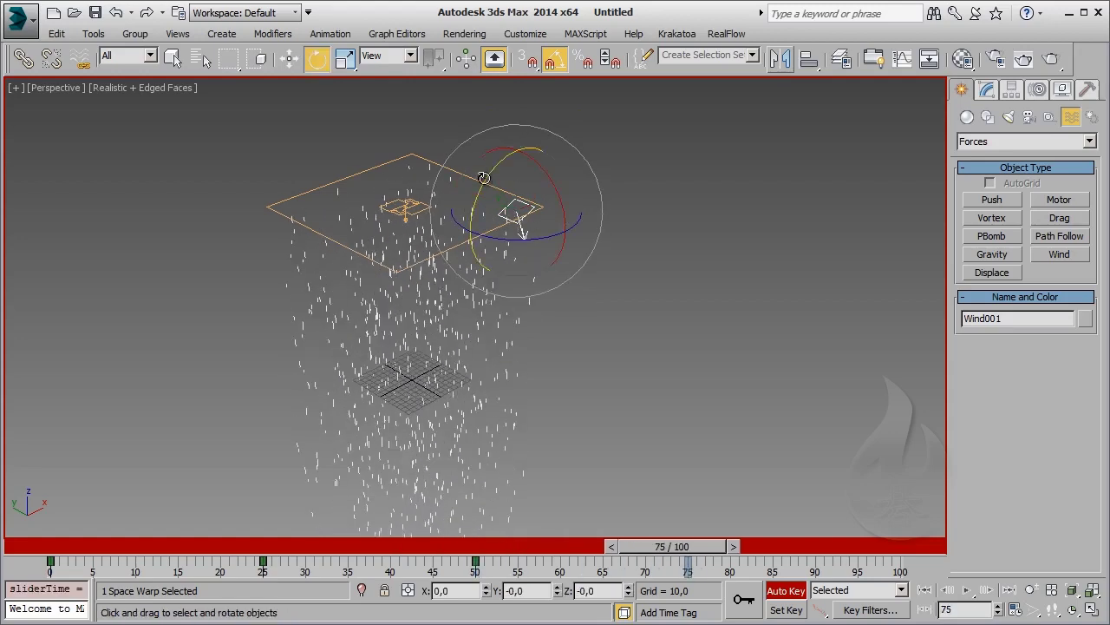
drag(491, 183, 486, 205)
drag(668, 547, 900, 549)
key(e)
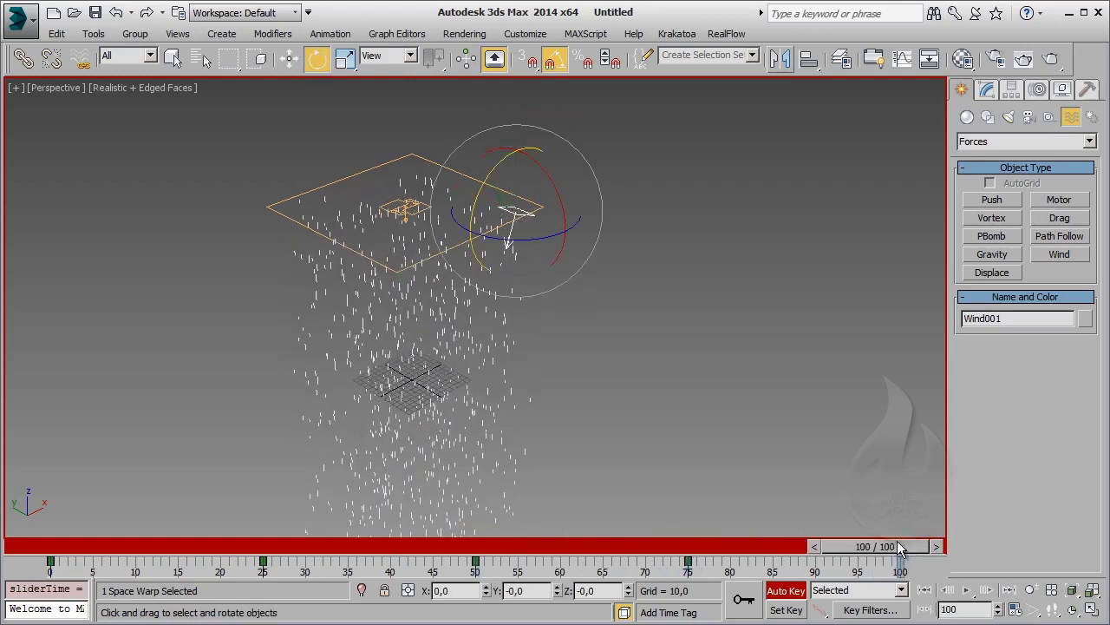
drag(486, 182, 488, 208)
Step: Fine-tune the wind angle around frame 50, review by scrubbing, and turn Auto Key off
mouse_move(876, 546)
mouse_down()
mouse_move(71, 547)
mouse_move(699, 561)
mouse_move(877, 547)
mouse_move(468, 546)
mouse_up()
key(e)
key(e)
drag(549, 186, 542, 183)
key(q)
drag(468, 545, 292, 545)
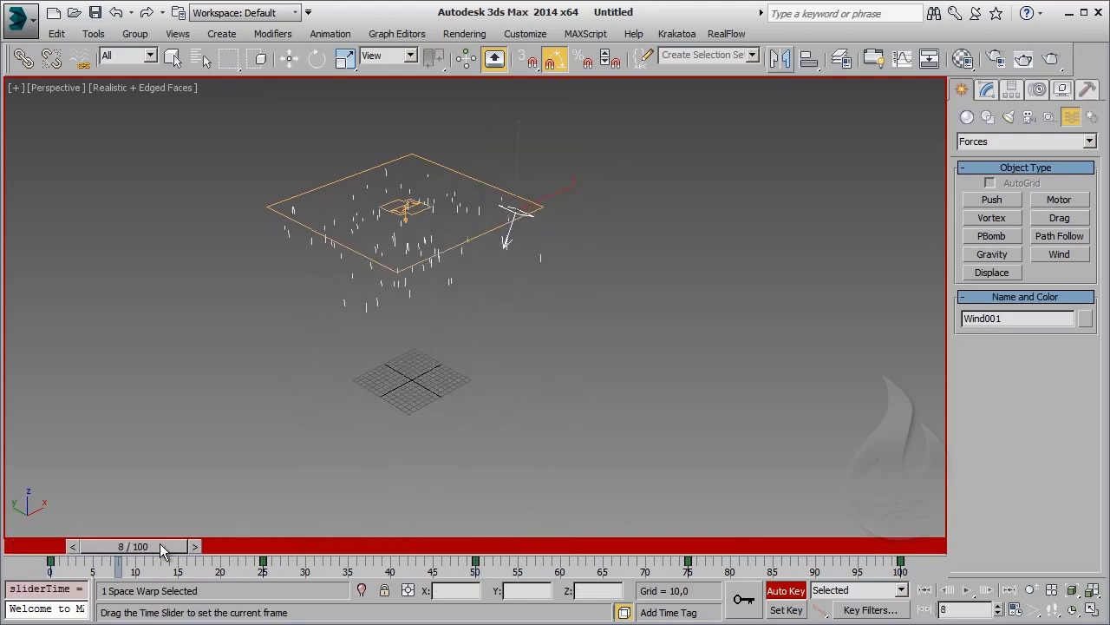
key(e)
drag(548, 186, 555, 197)
key(q)
mouse_move(293, 545)
mouse_down()
mouse_move(894, 545)
mouse_move(26, 564)
mouse_up()
key(e)
click(786, 590)
click(986, 89)
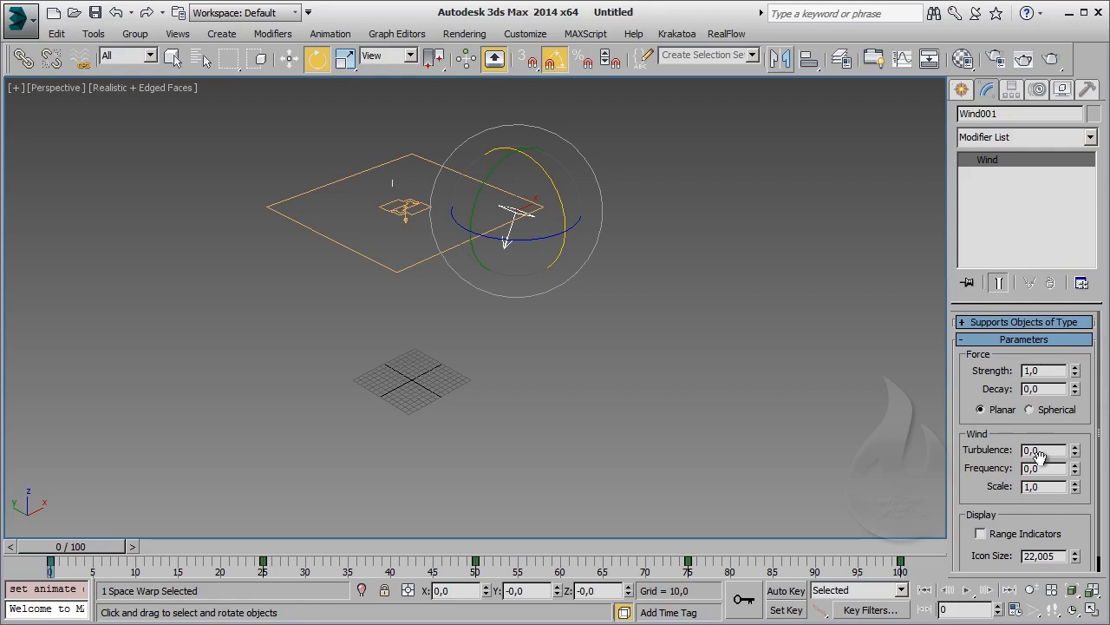
Step: Give Wind001 turbulence 0.15, frequency 0.2 and strength 0.6
text(5)
key(Return)
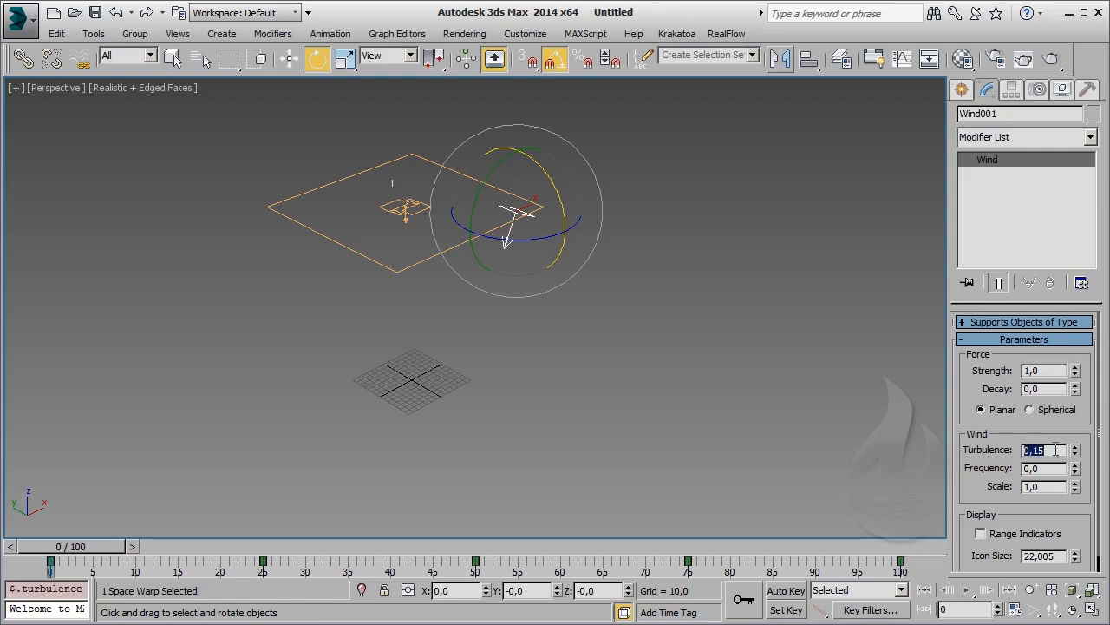
double_click(1034, 468)
text(2)
key(Return)
drag(1054, 372, 955, 375)
text(0,5)
key(Return)
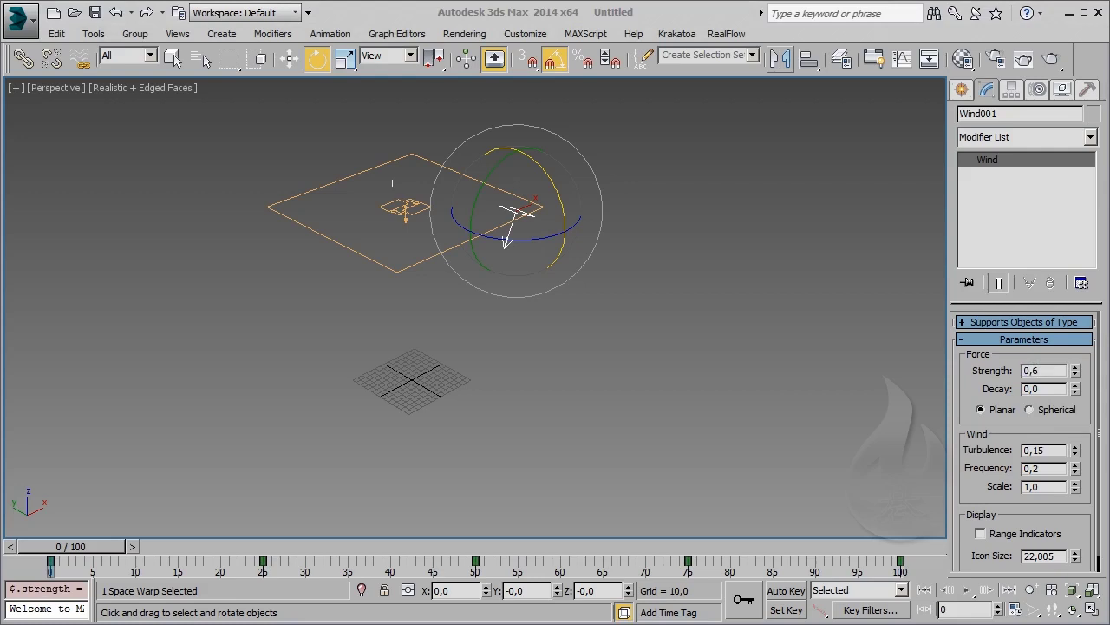
Step: Add a Force operator to Event 001 and assign Wind001 to it
key(6)
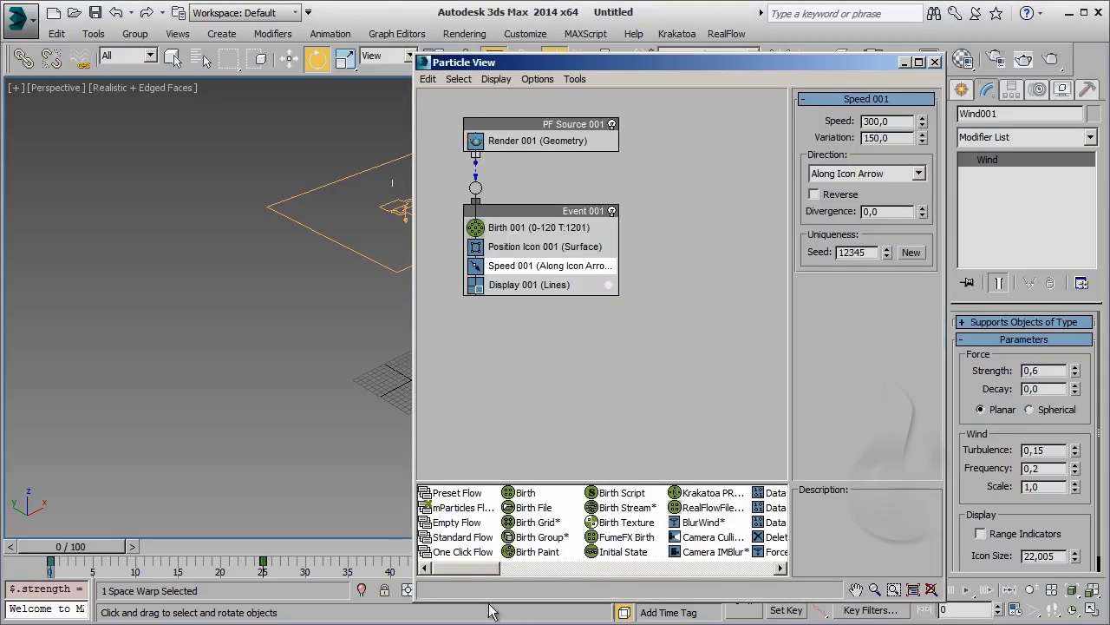
drag(466, 570, 497, 568)
drag(611, 551, 557, 285)
click(555, 284)
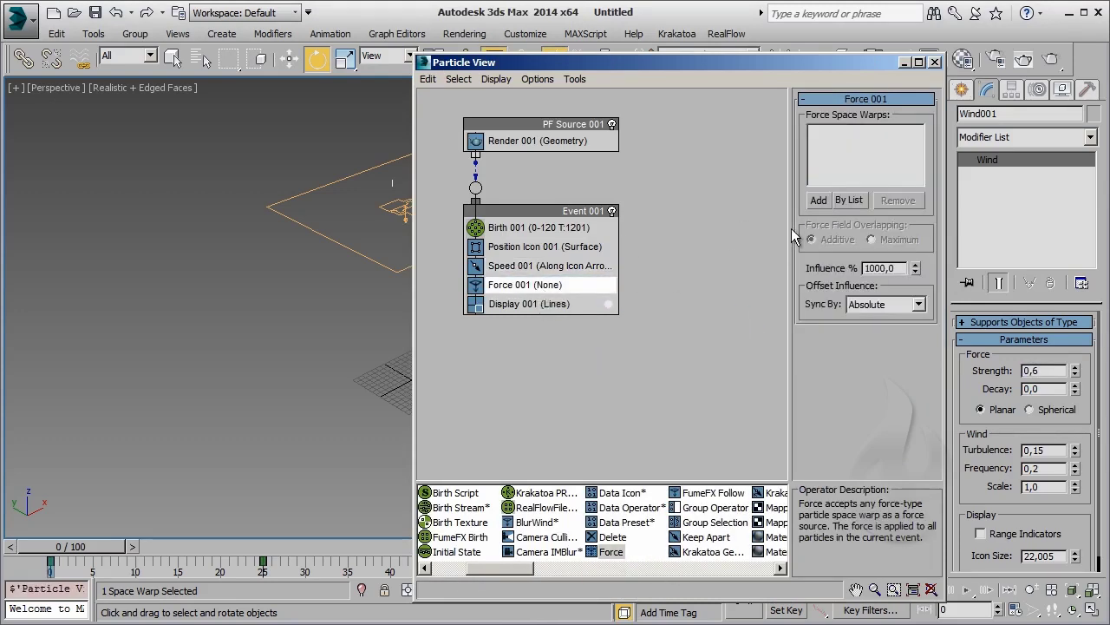
click(840, 198)
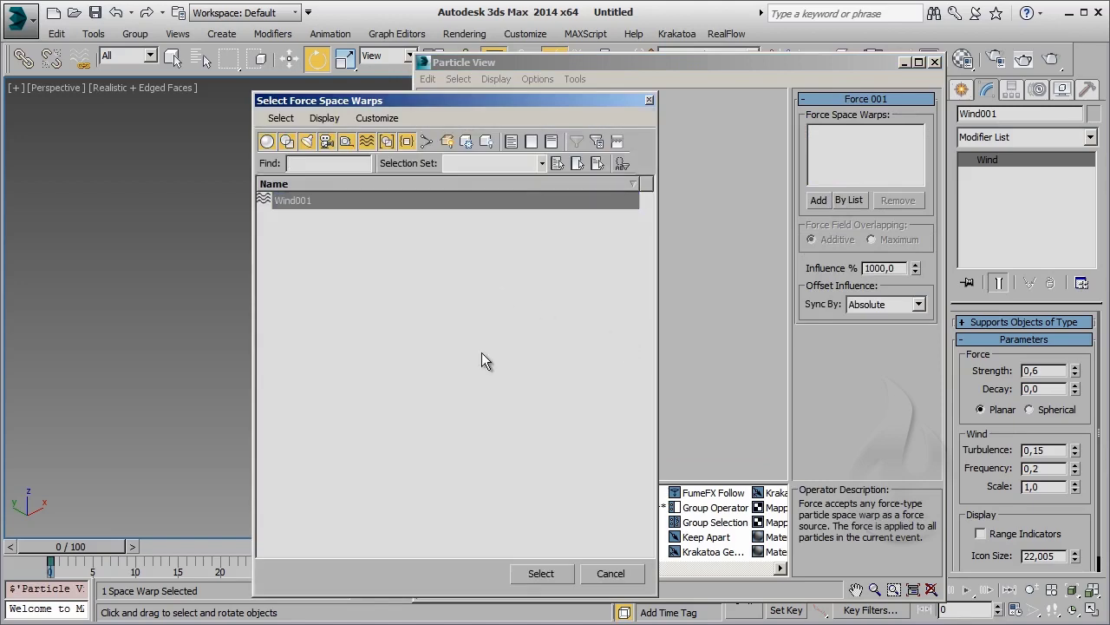
click(536, 576)
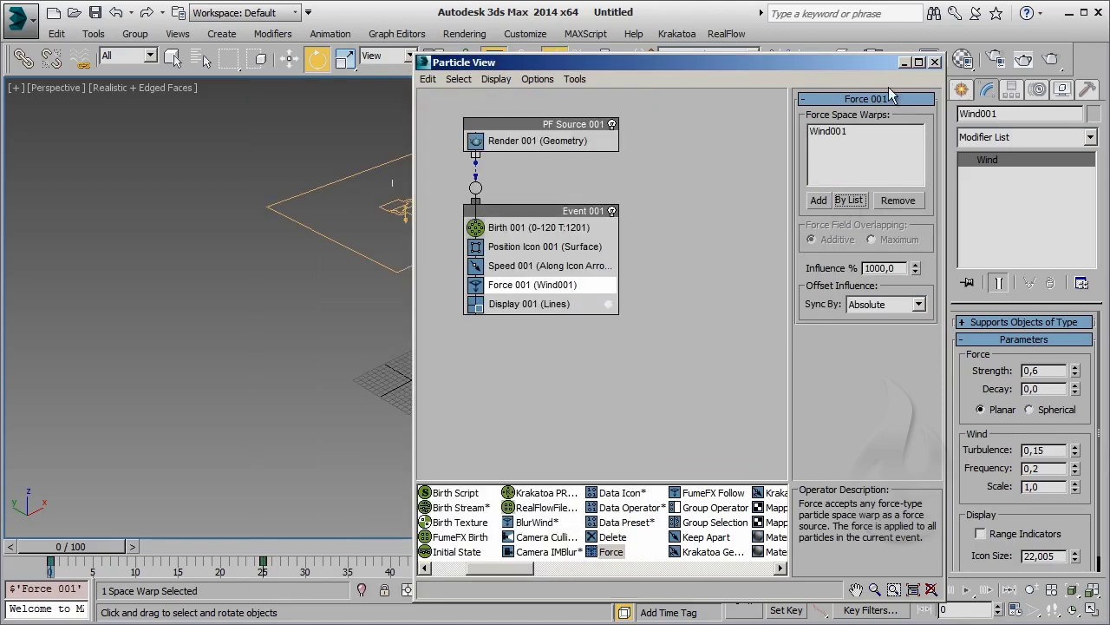
Step: Close Particle View and play the animation to preview the wind-blown rain
click(903, 63)
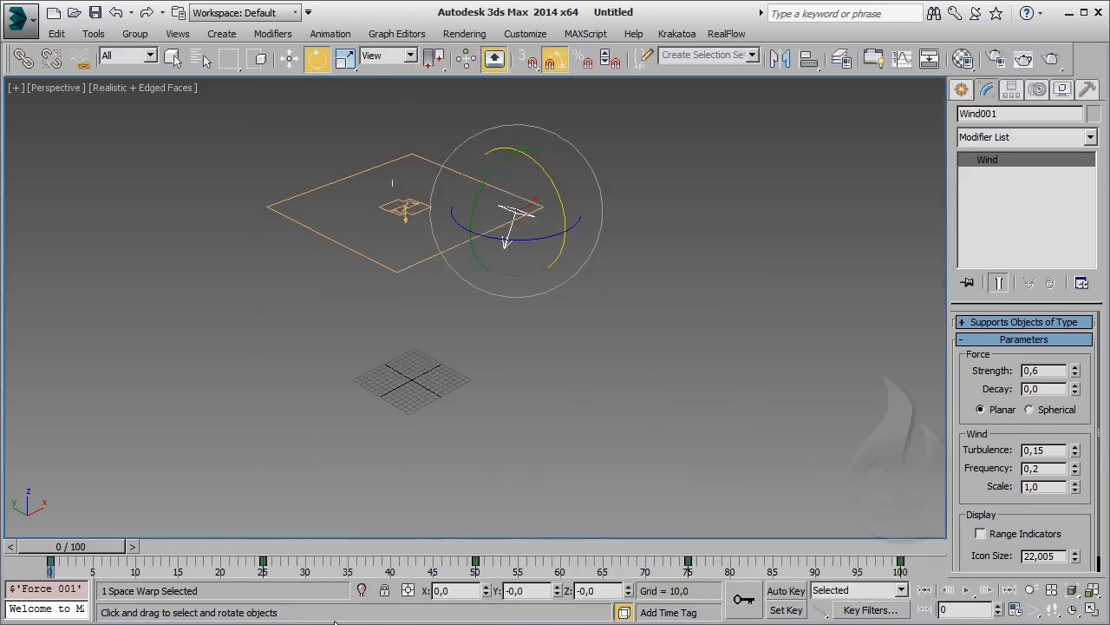
click(967, 590)
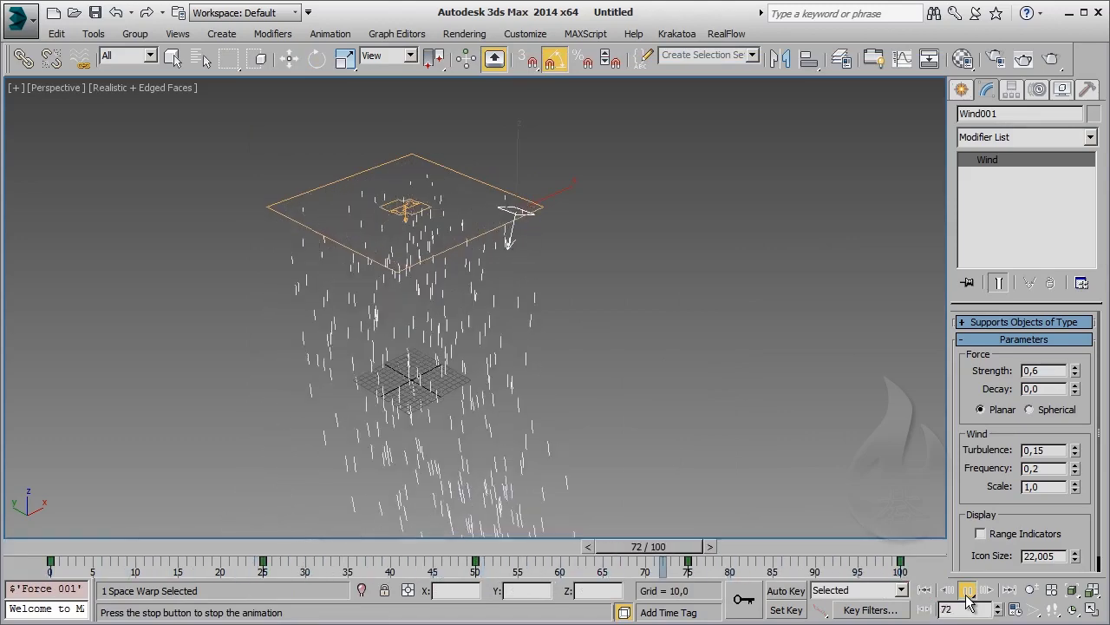
click(968, 592)
key(e)
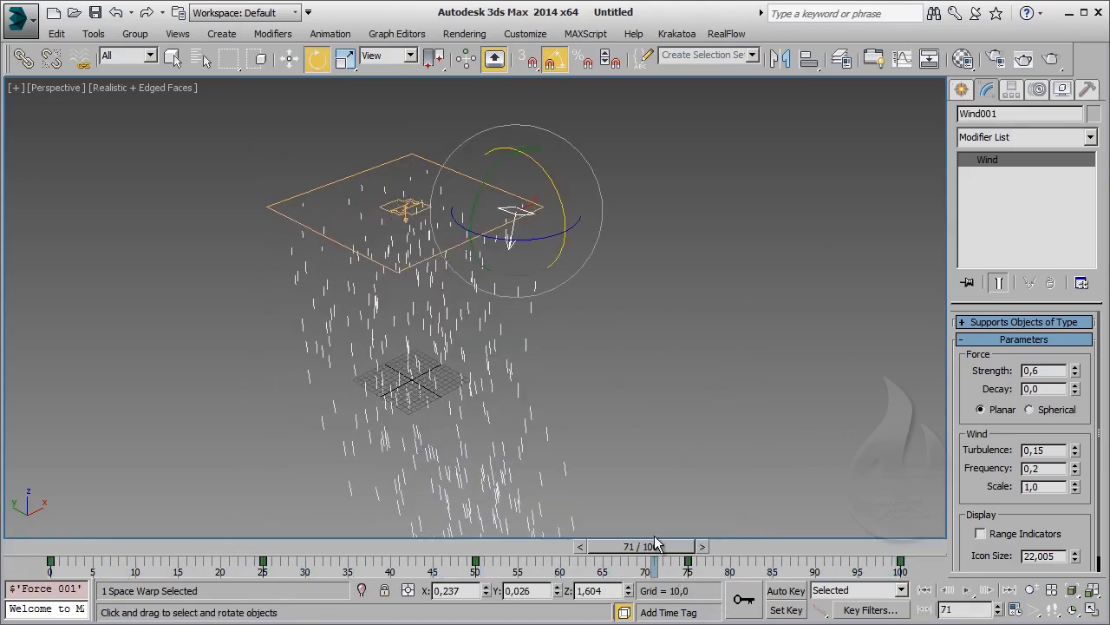
mouse_move(656, 543)
mouse_down()
mouse_move(435, 559)
mouse_move(898, 559)
mouse_up()
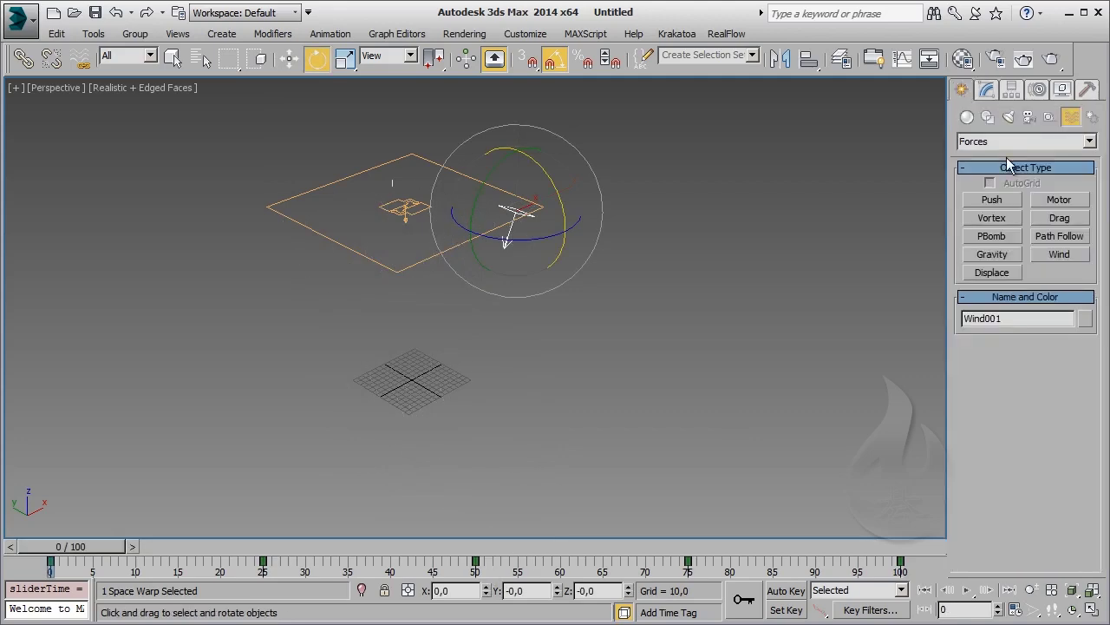
Step: Draw a large Deflector001 under the emitter in the Top view
click(1041, 142)
click(1024, 153)
click(1054, 236)
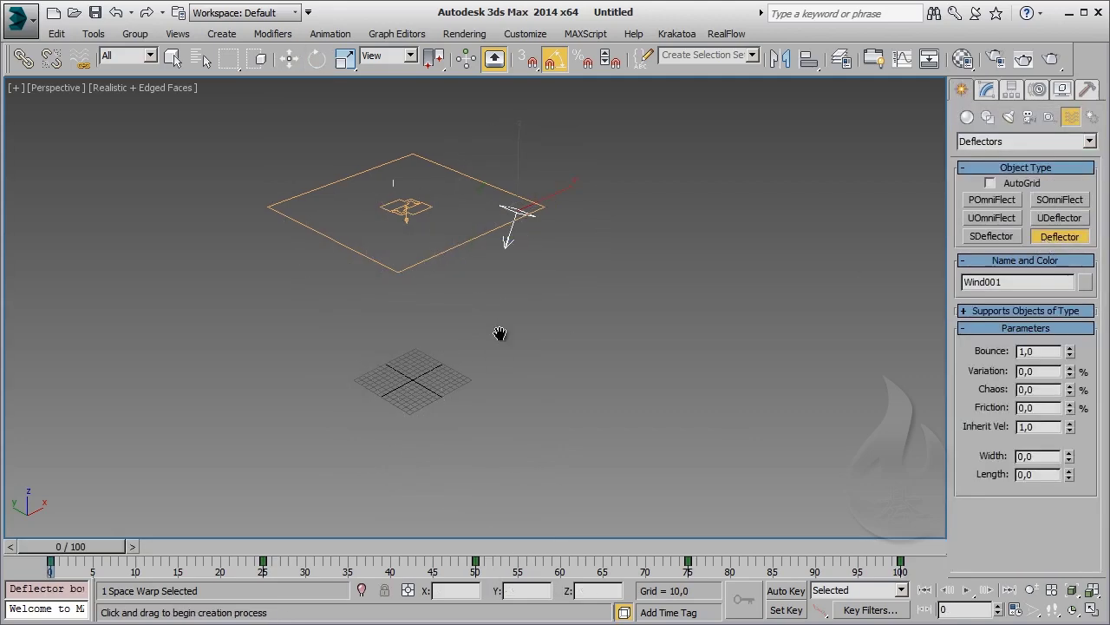
mouse_move(500, 333)
middle_down()
mouse_move(426, 367)
mouse_move(391, 440)
middle_up()
key(t)
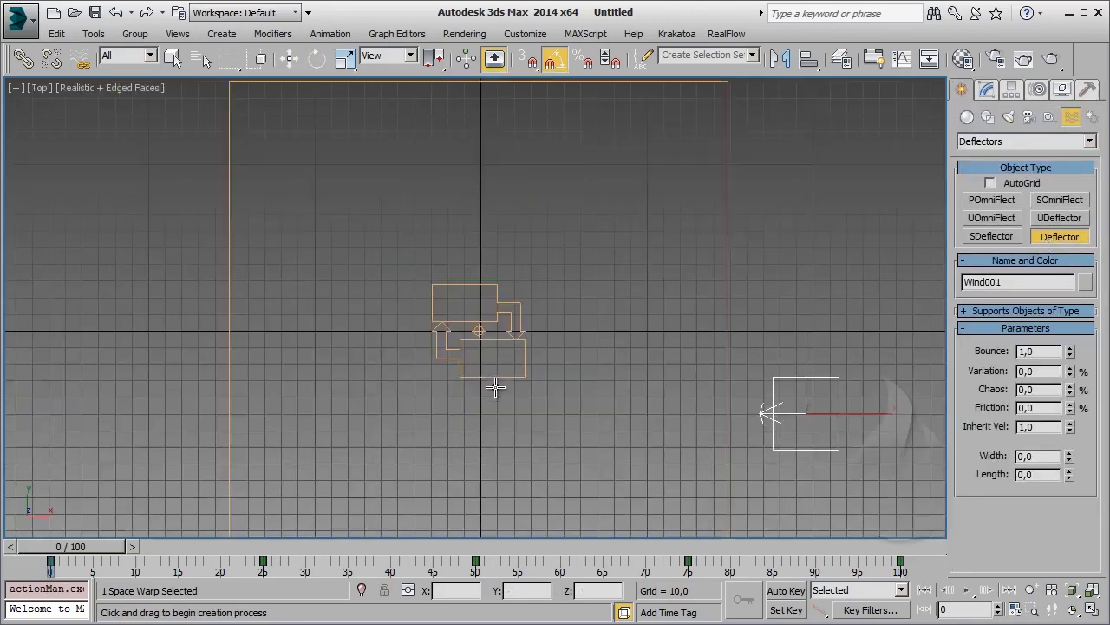
scroll(496, 388, down, 2)
drag(302, 218, 751, 536)
Step: Raise PF Source 001 higher above the floor deflector in Z
key(e)
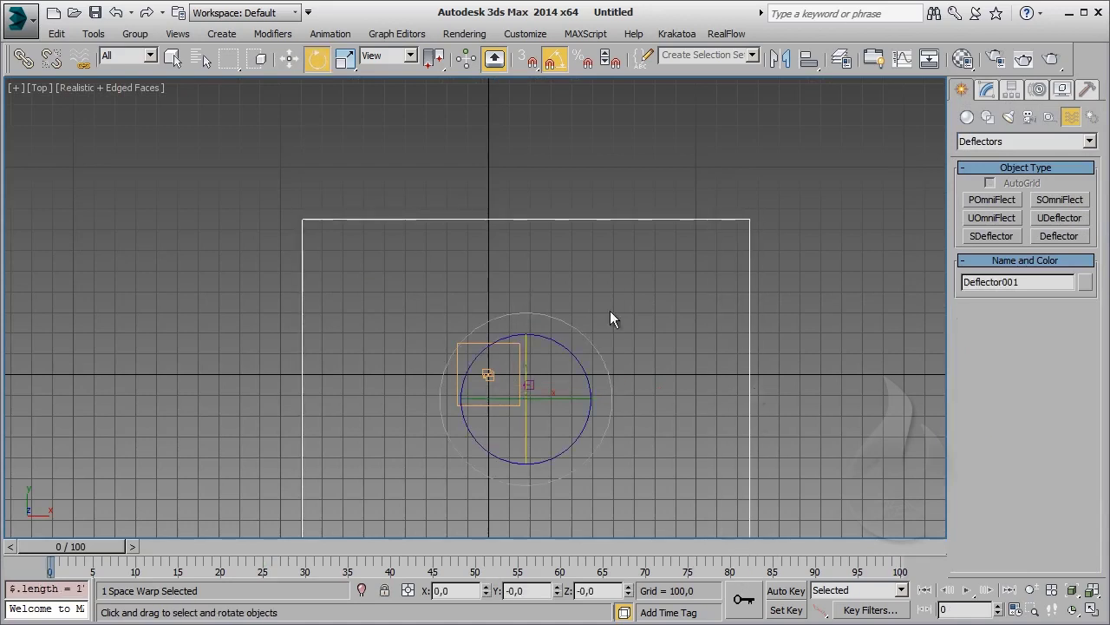
click(292, 59)
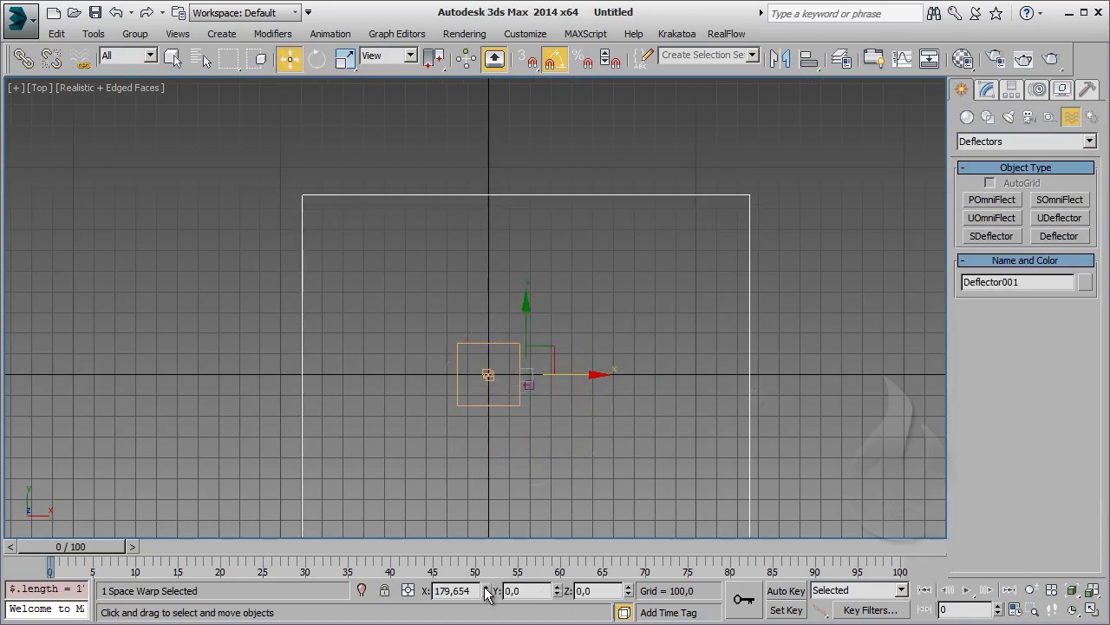
click(515, 333)
click(488, 375)
key(p)
alt+middle_drag(437, 425, 469, 284)
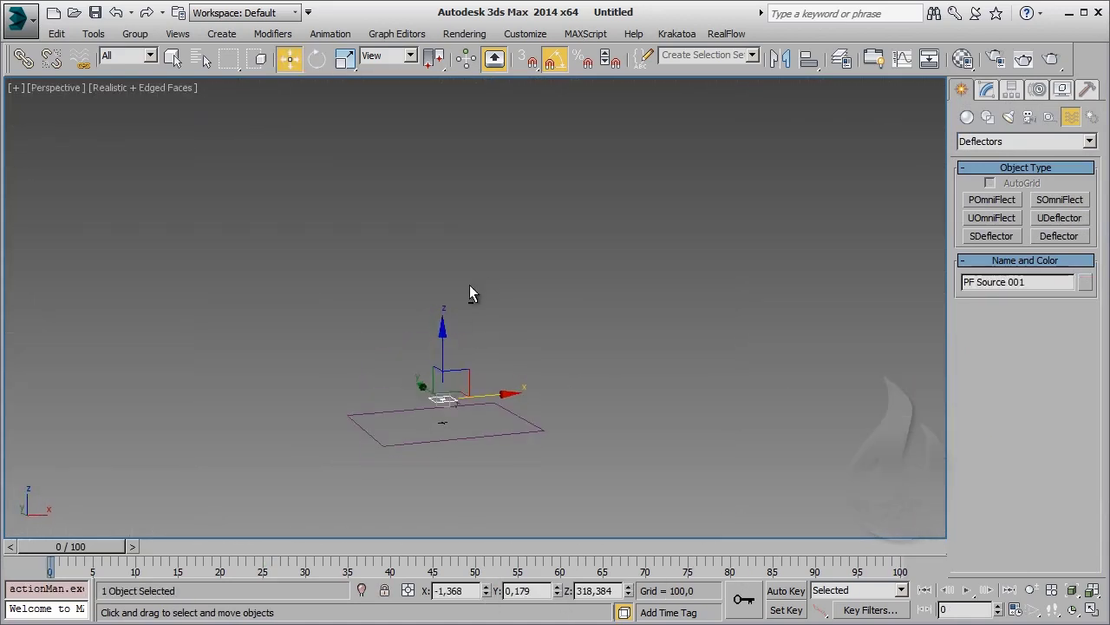
drag(422, 434, 425, 364)
mouse_move(632, 415)
alt+middle_down()
mouse_move(594, 278)
mouse_move(660, 338)
alt+middle_up()
click(720, 381)
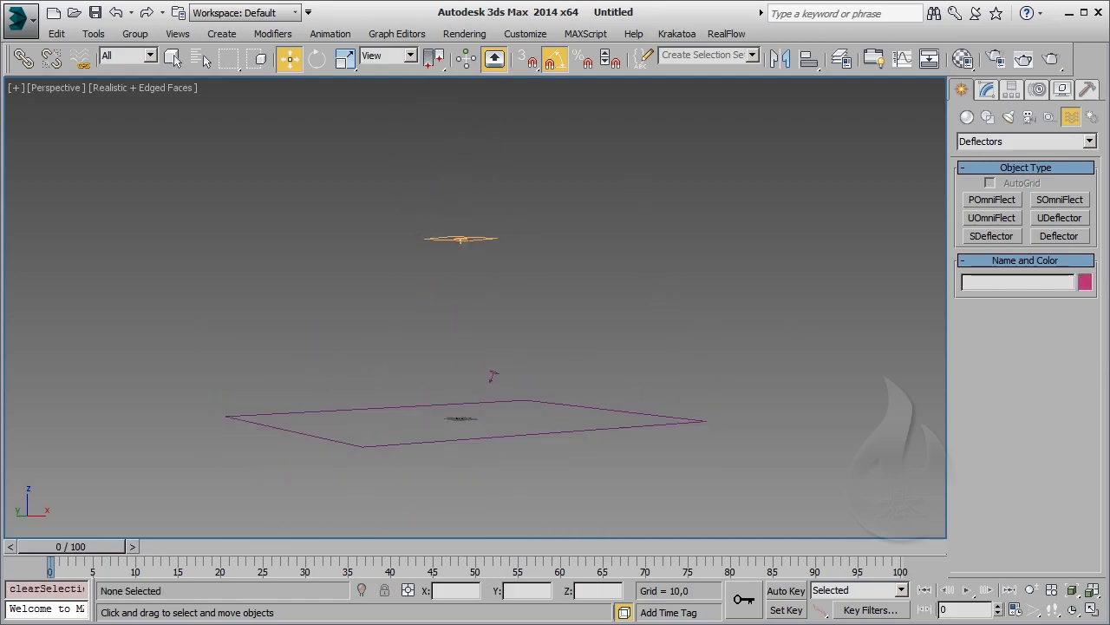
Step: Add a Collision Spawn test to Event 001 that uses Deflector001, then close Particle View
key(6)
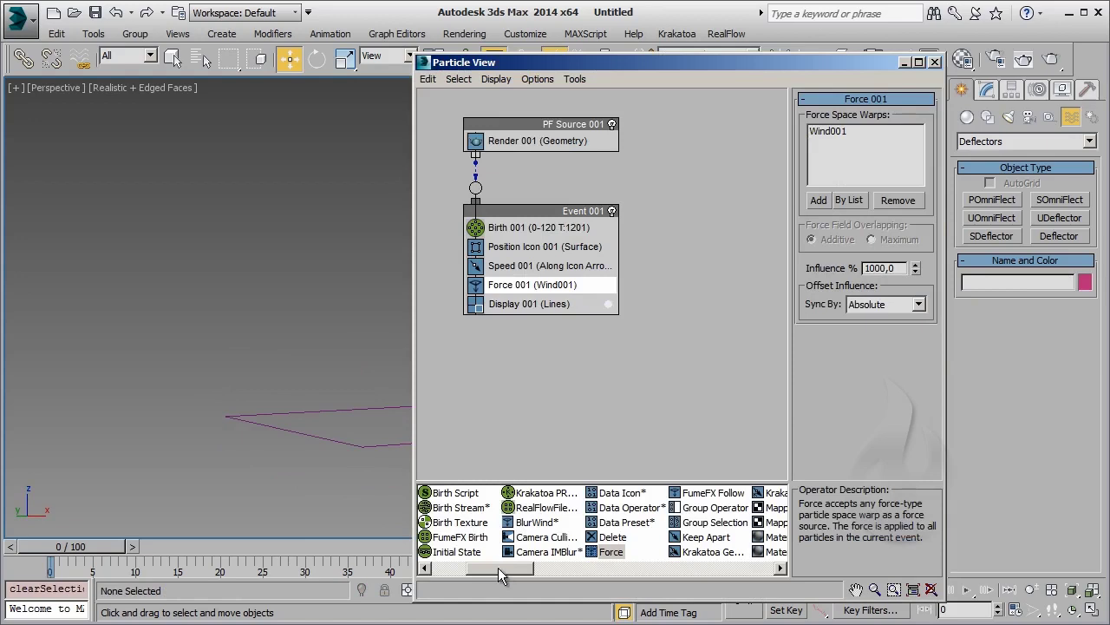
drag(498, 567, 672, 571)
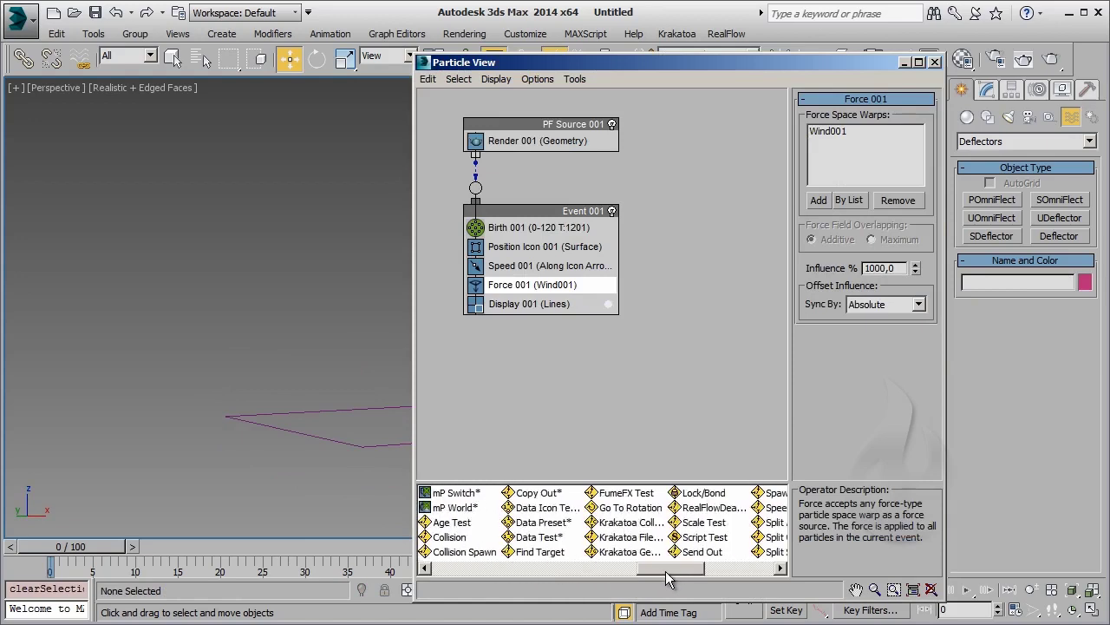
drag(465, 552, 552, 311)
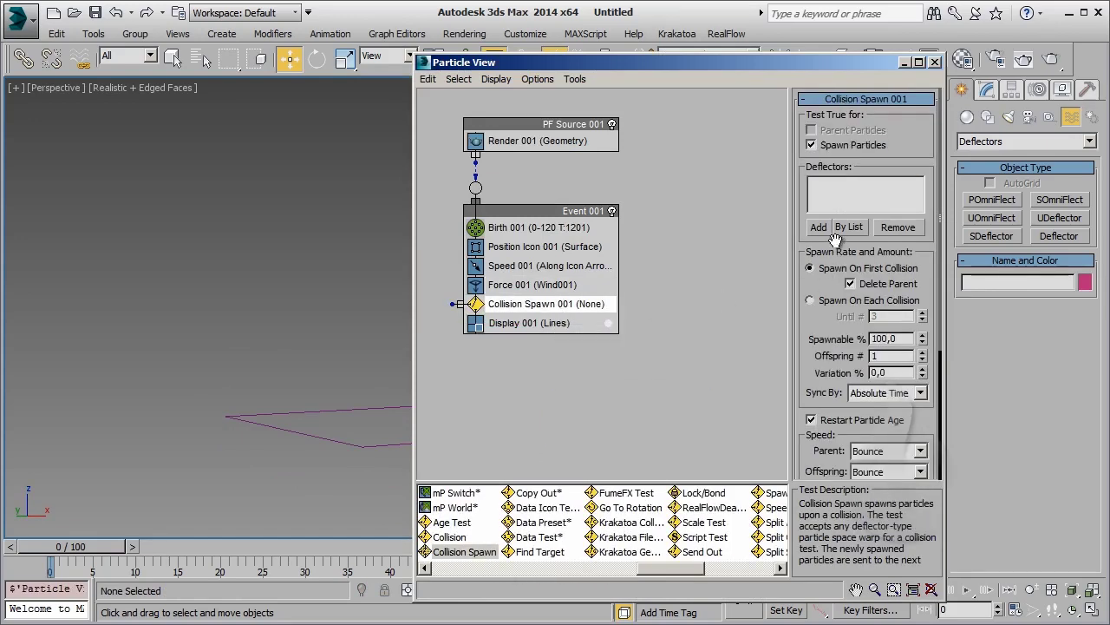
click(849, 226)
click(540, 572)
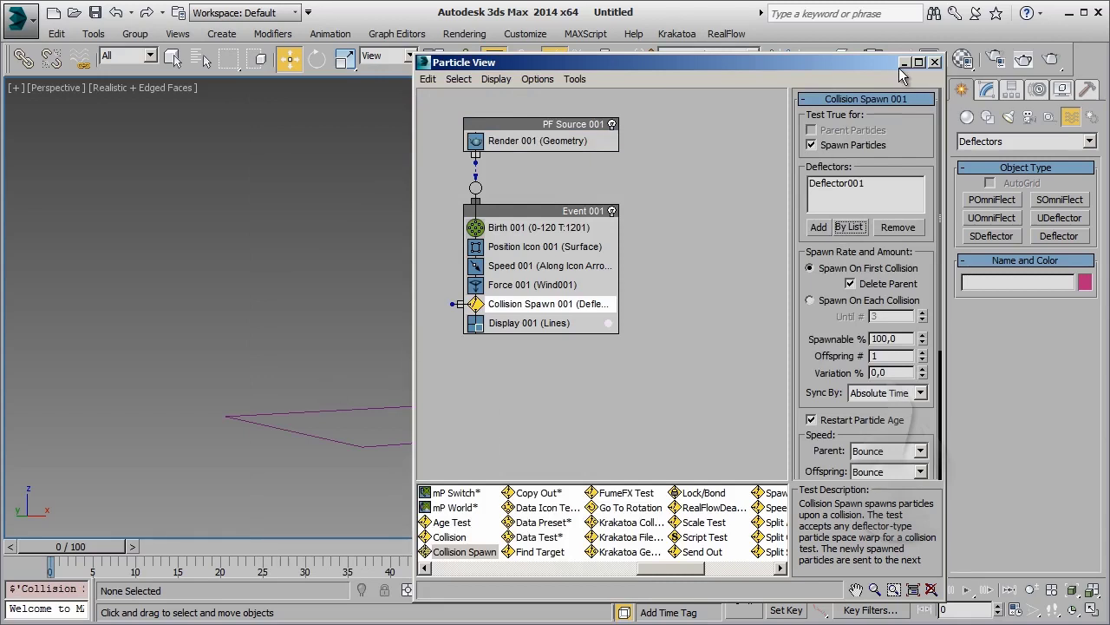
click(935, 62)
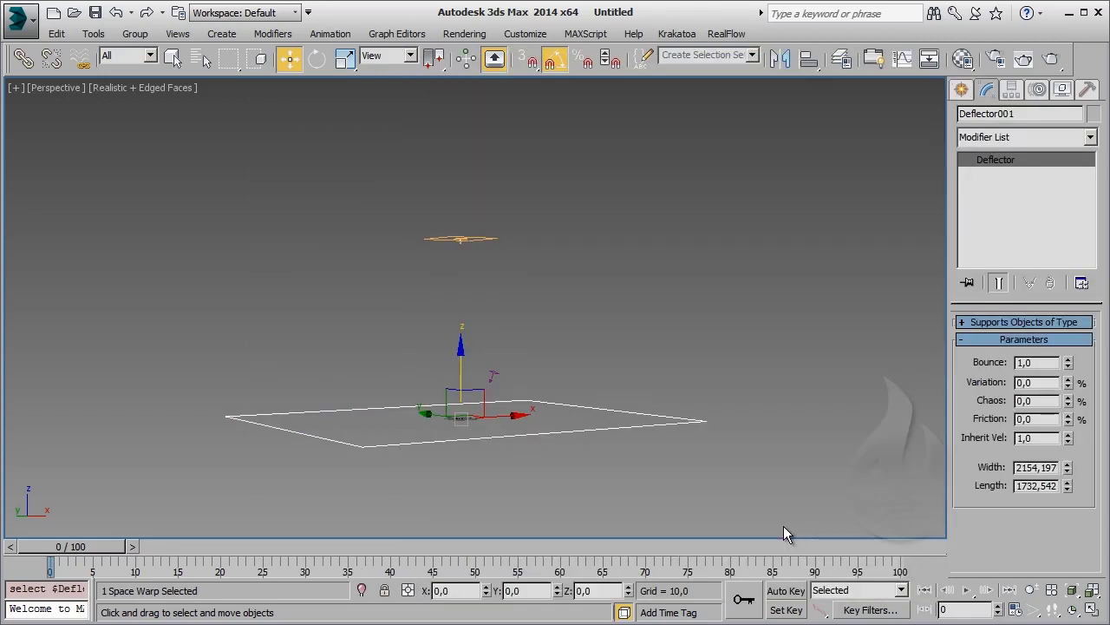
Step: Play the 167-frame animation and stop at frame 138 to see rain splashing on Deflector001
double_click(1052, 364)
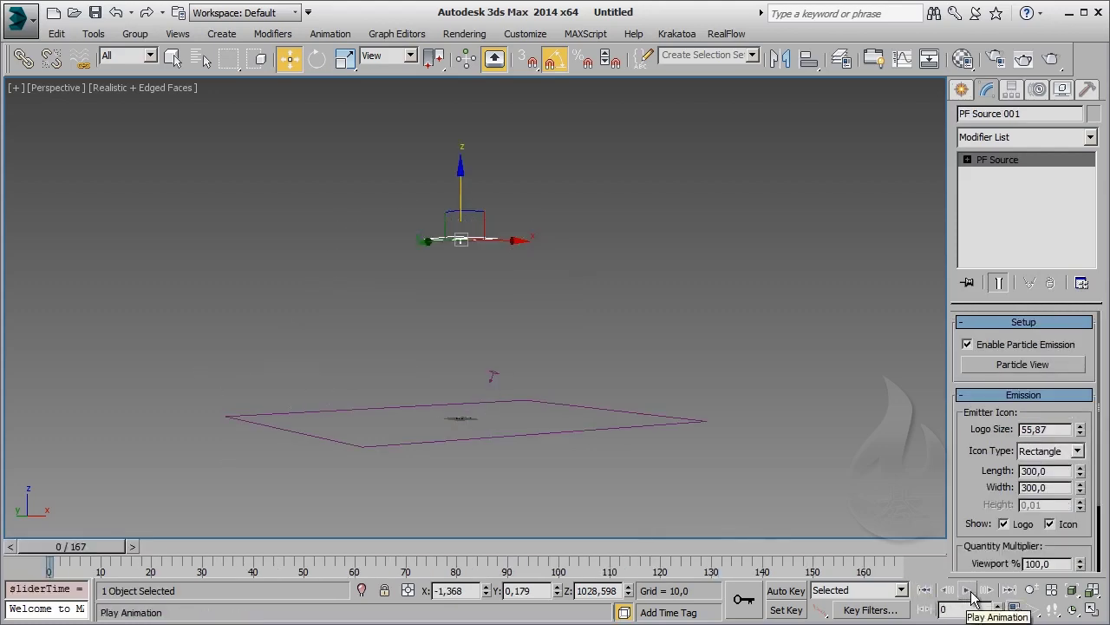
click(970, 591)
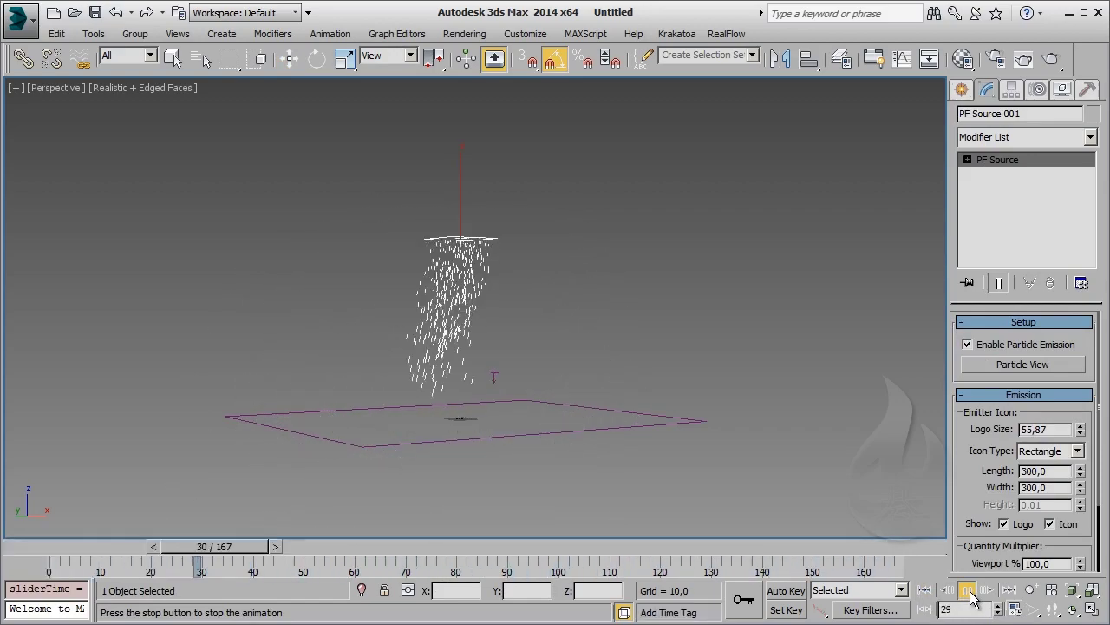
key(w)
click(968, 591)
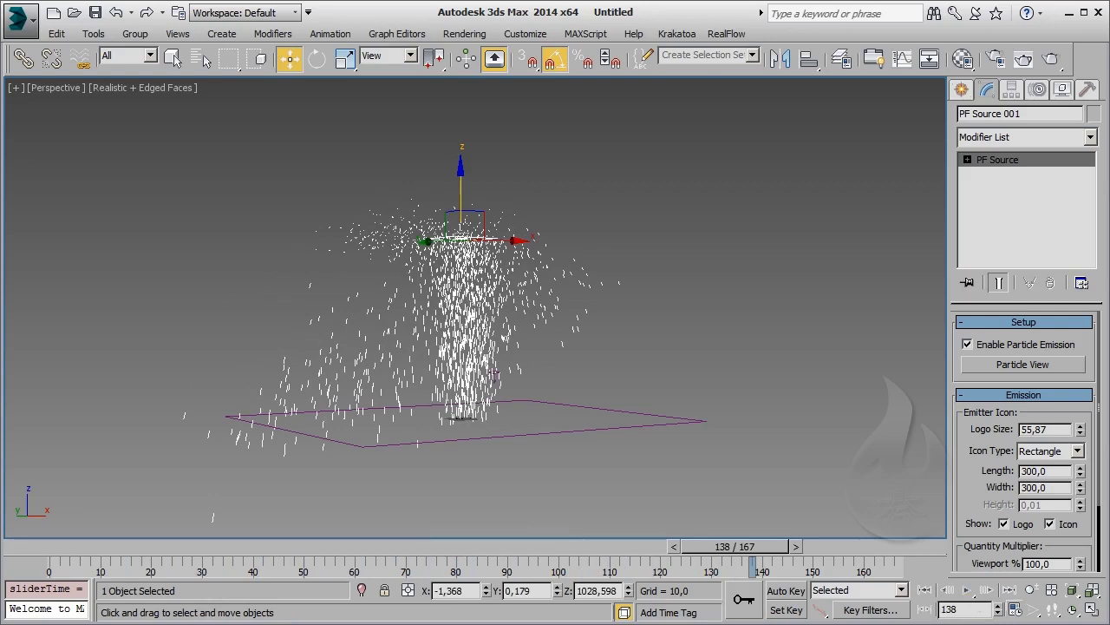
Step: Create a new Event 002 from a Speed operator in Particle View
key(6)
drag(464, 570, 577, 572)
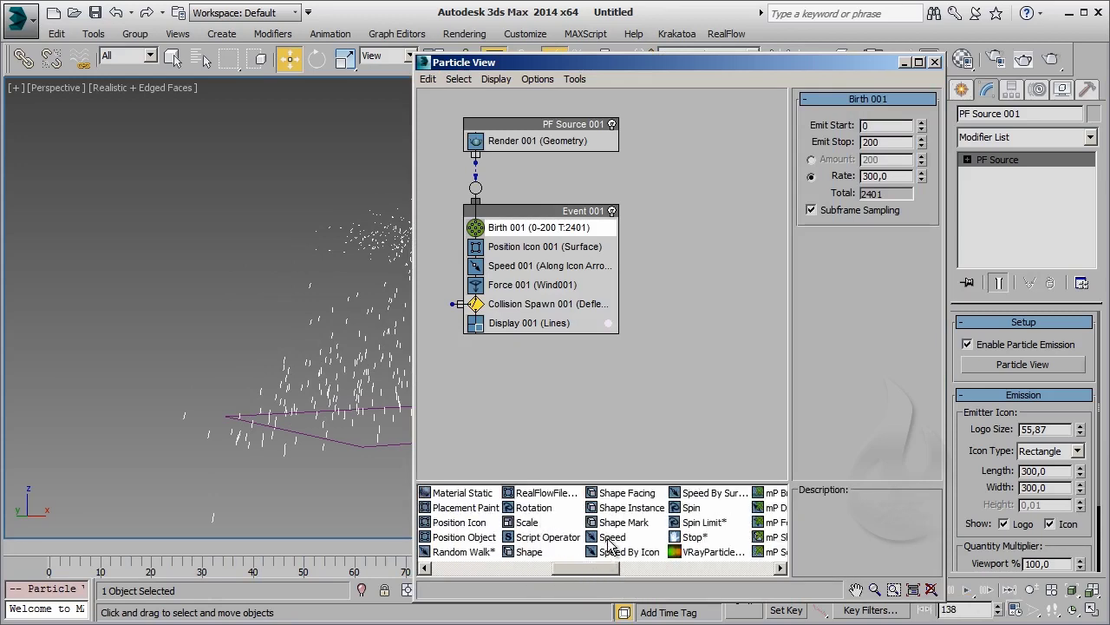
mouse_move(613, 537)
mouse_down()
mouse_move(454, 373)
mouse_move(446, 396)
mouse_up()
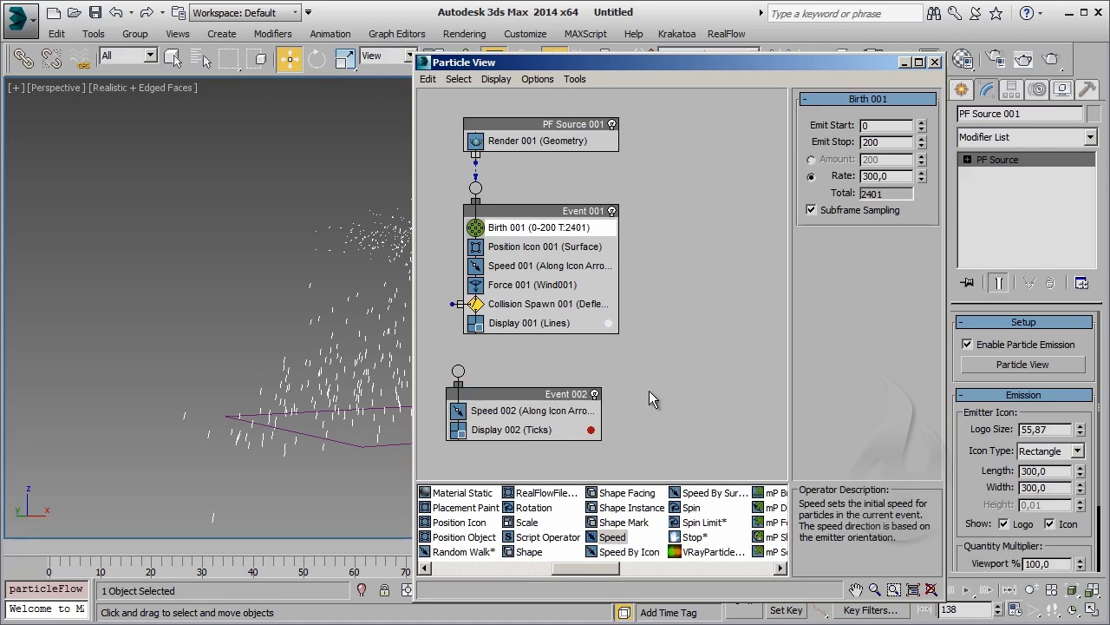
Step: Set Speed 002's direction to Random 3D after briefly trying Random Horizontal
click(569, 411)
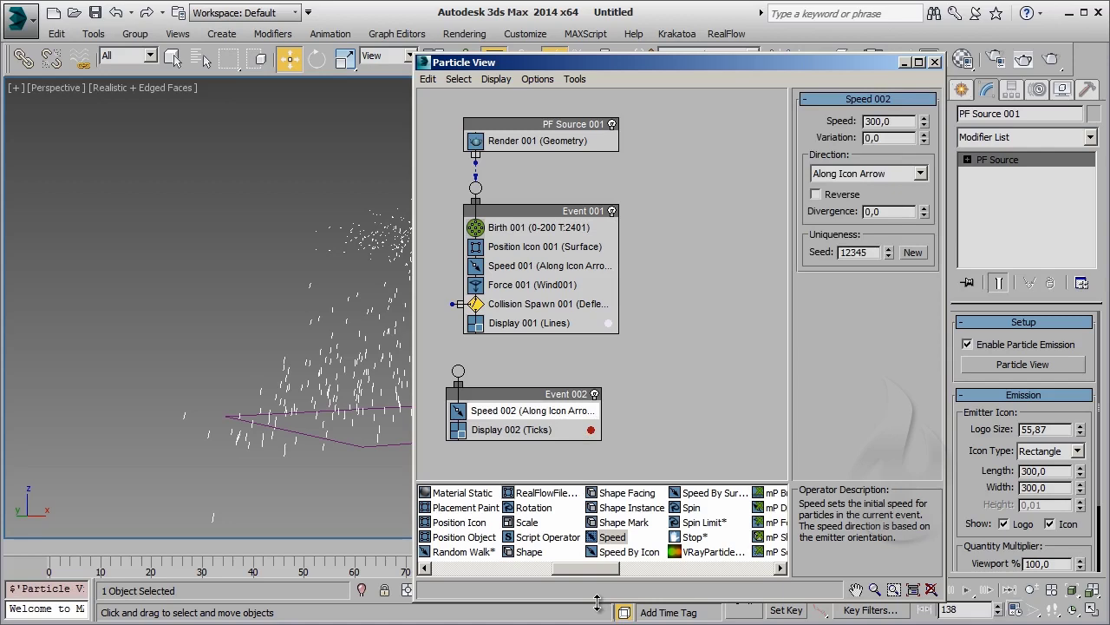
click(908, 171)
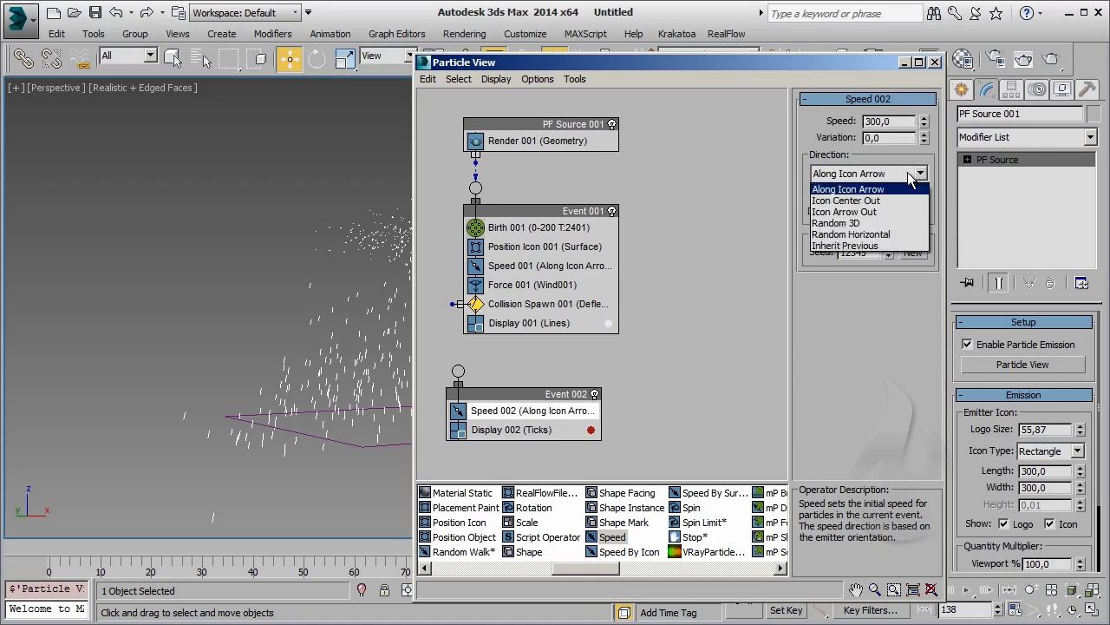
click(901, 223)
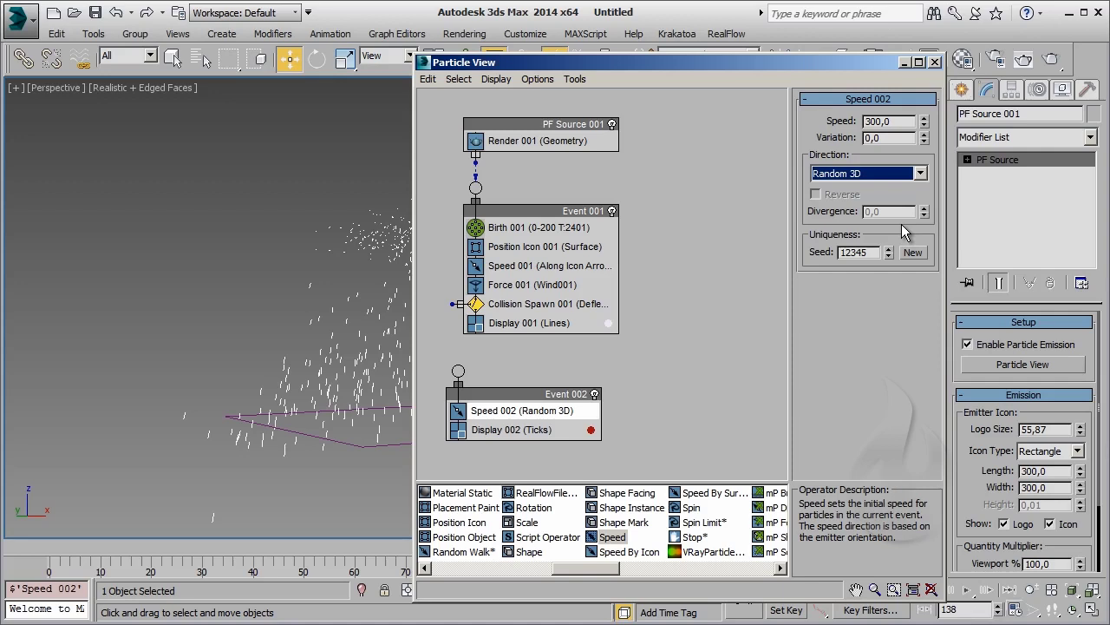
click(909, 174)
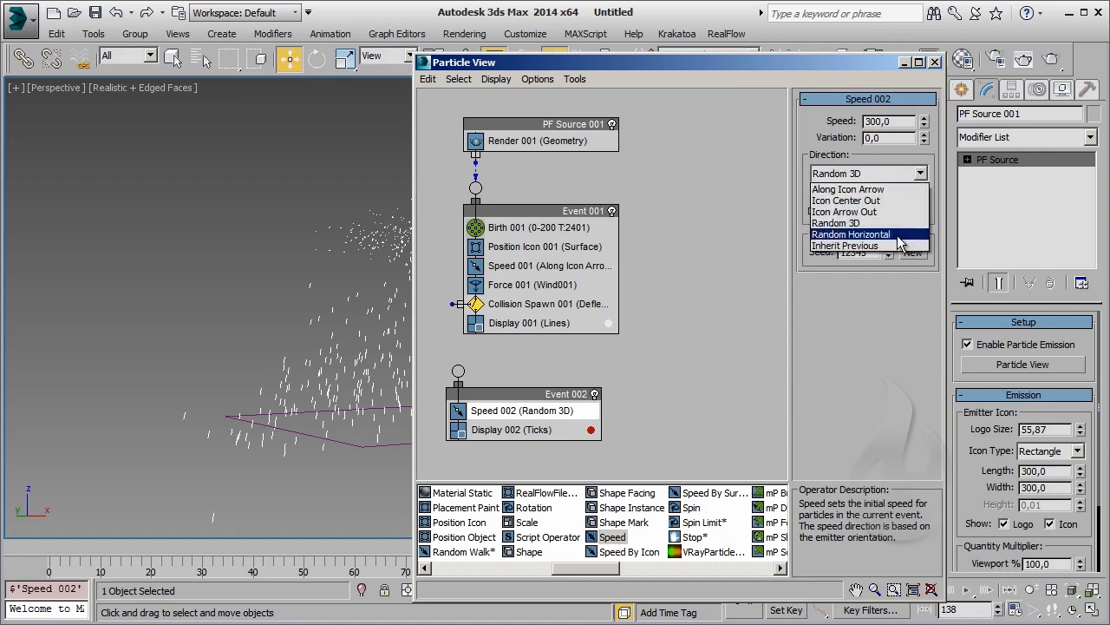
click(898, 236)
click(894, 177)
click(896, 221)
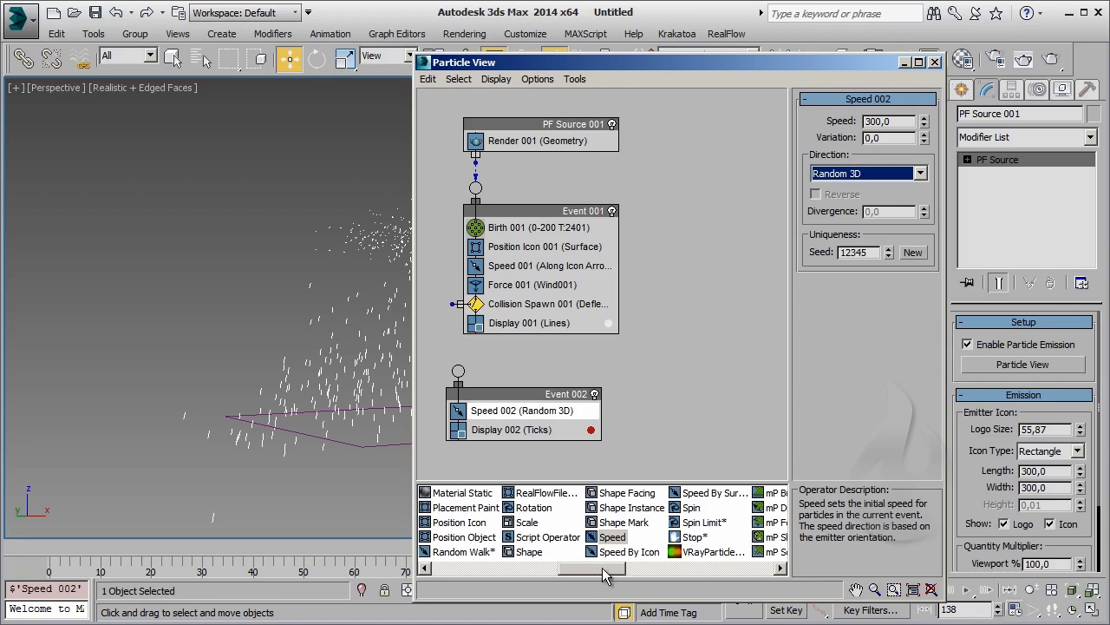
Step: Add a Force 002 operator to Event 002 driven by Wind001, then hide Particle View
drag(595, 570, 548, 567)
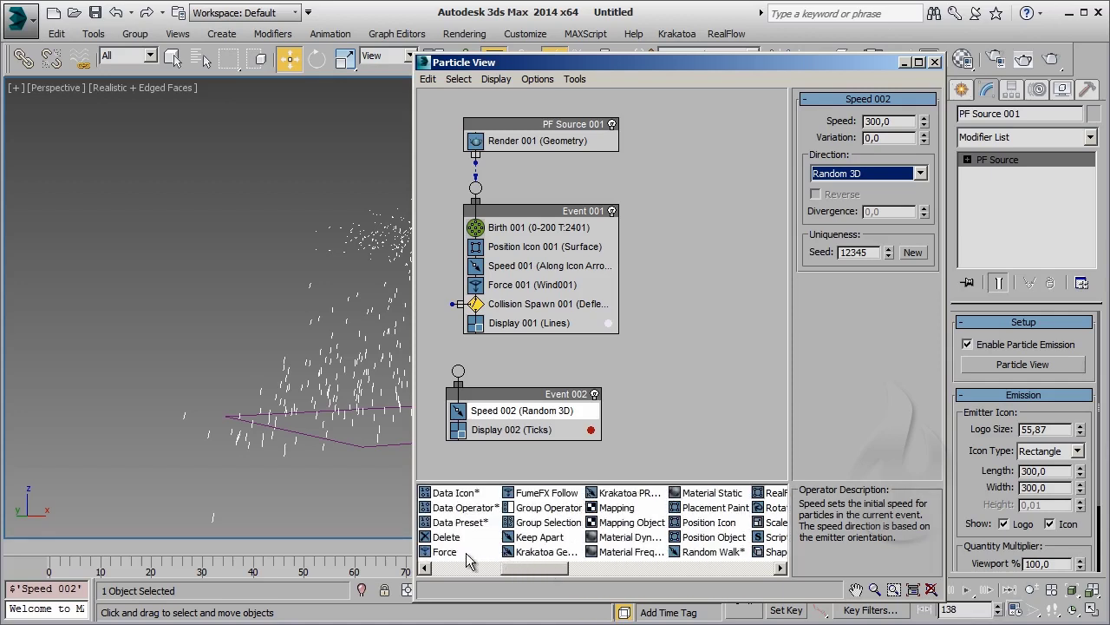
drag(444, 552, 508, 425)
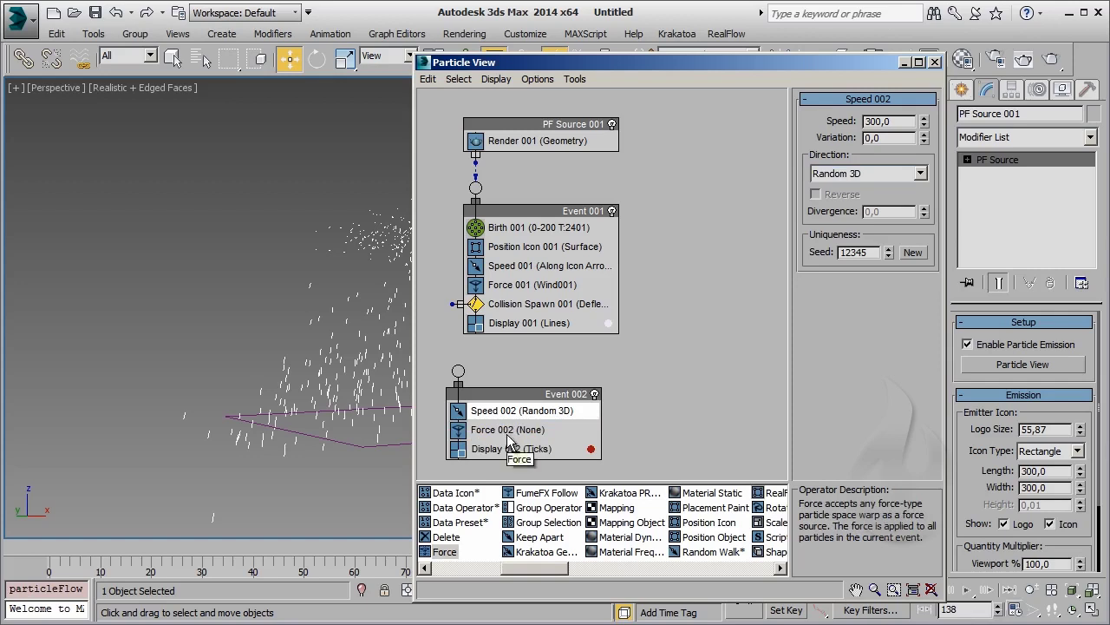
click(507, 435)
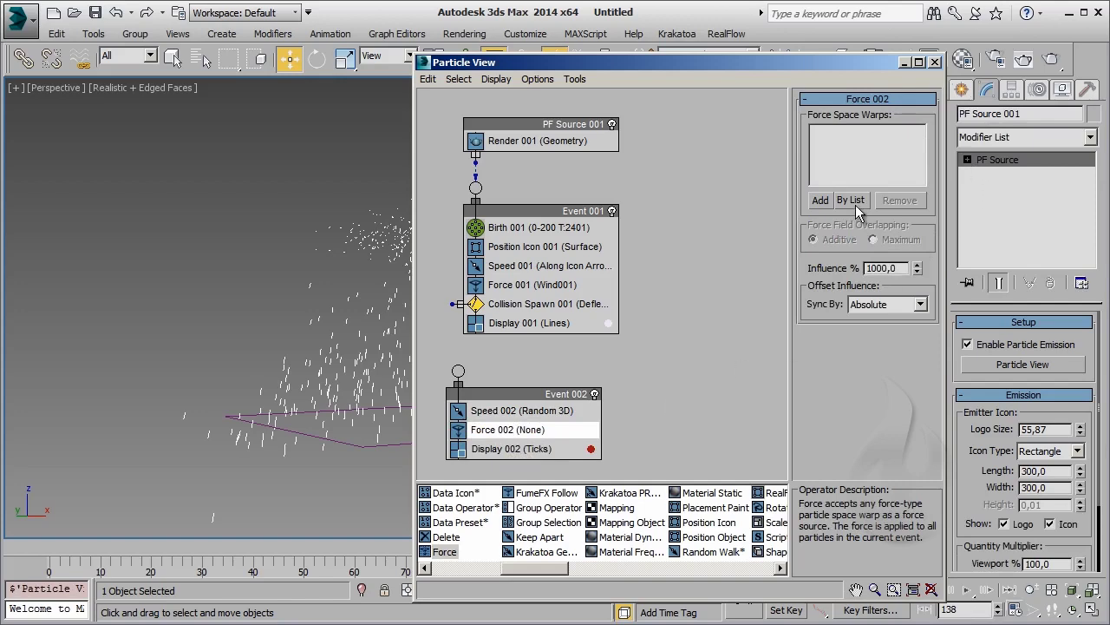
click(819, 200)
click(540, 572)
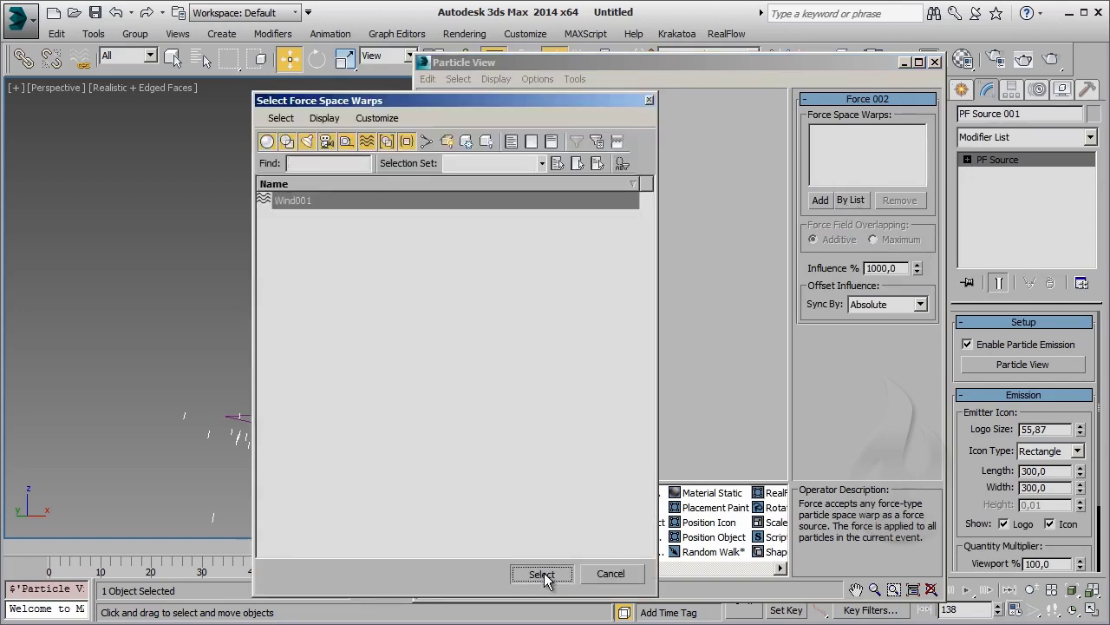
click(905, 64)
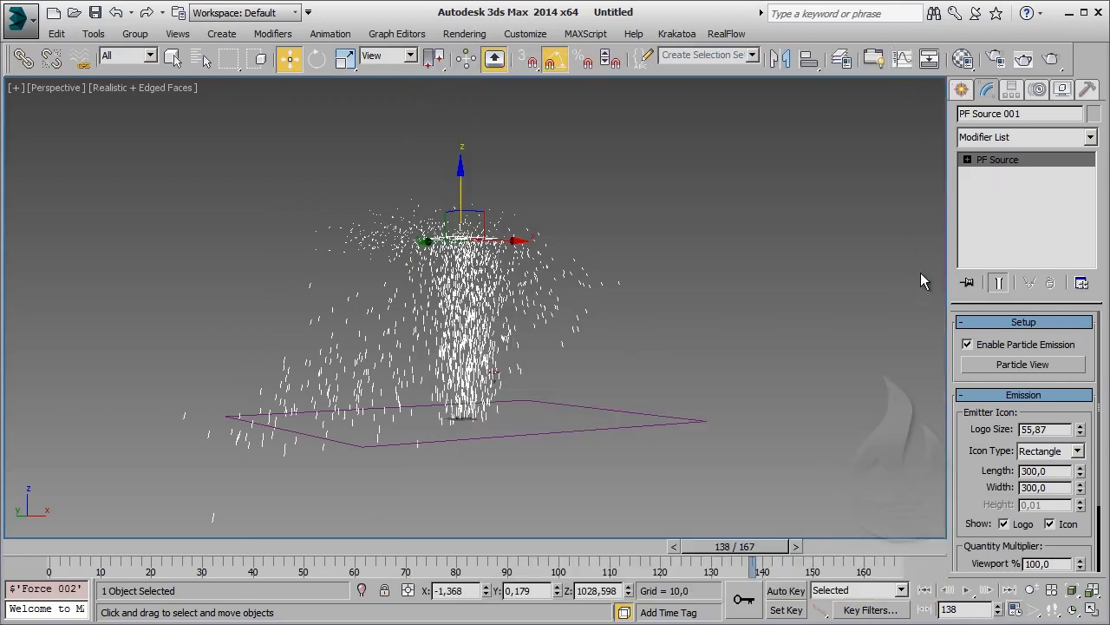
Step: Create a Gravity force space warp below the floor plane with strength 1
click(973, 95)
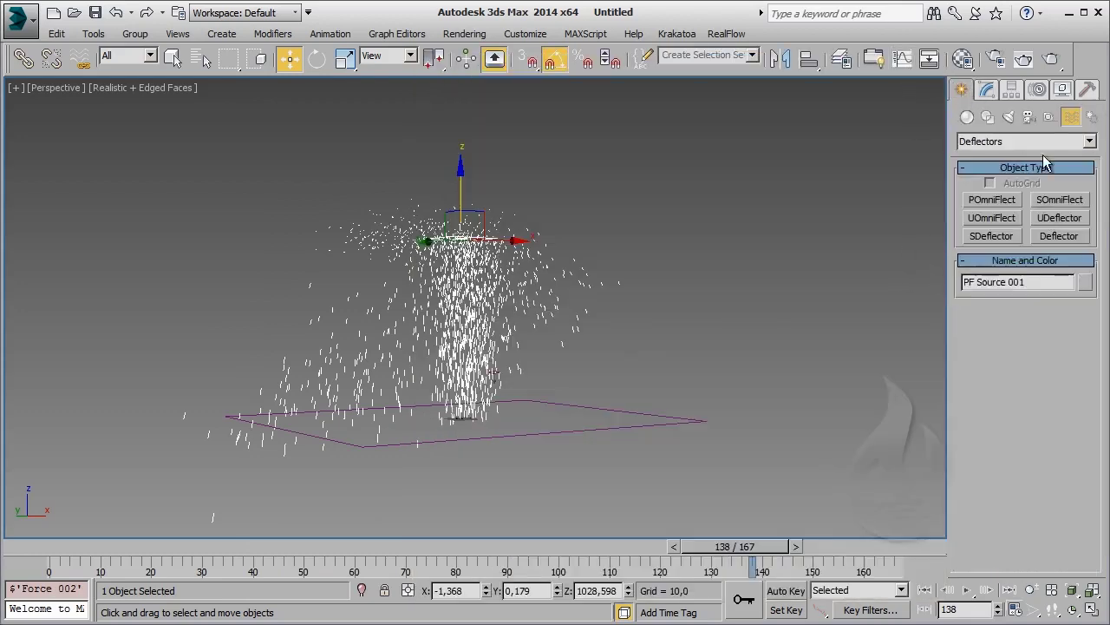
click(1050, 117)
click(1071, 117)
click(1040, 141)
click(1023, 153)
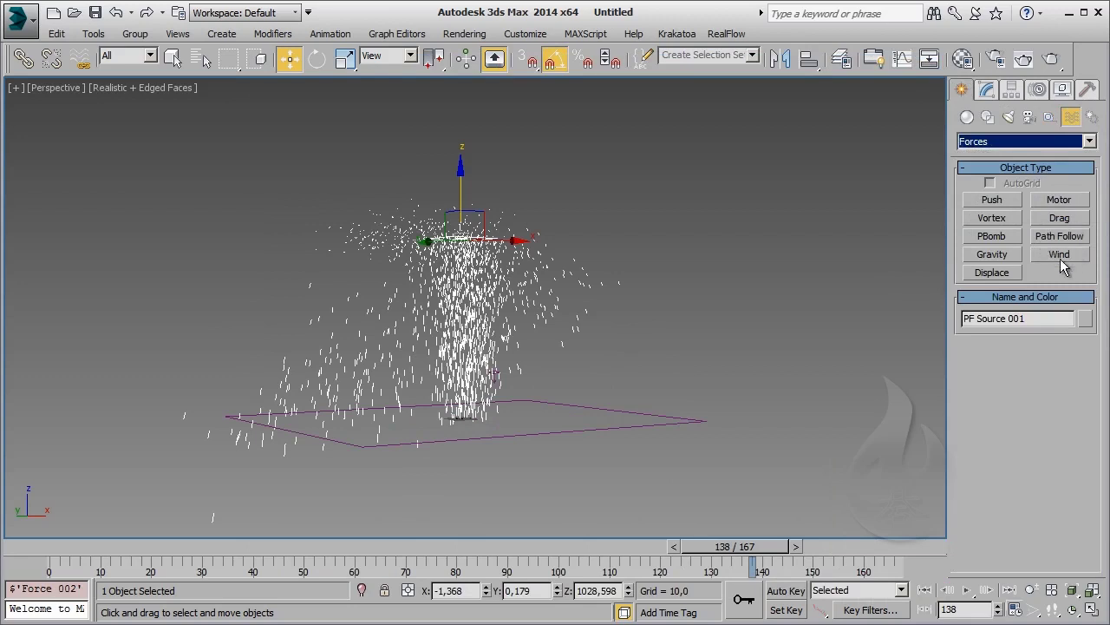
click(993, 254)
drag(553, 451, 806, 458)
text(0,)
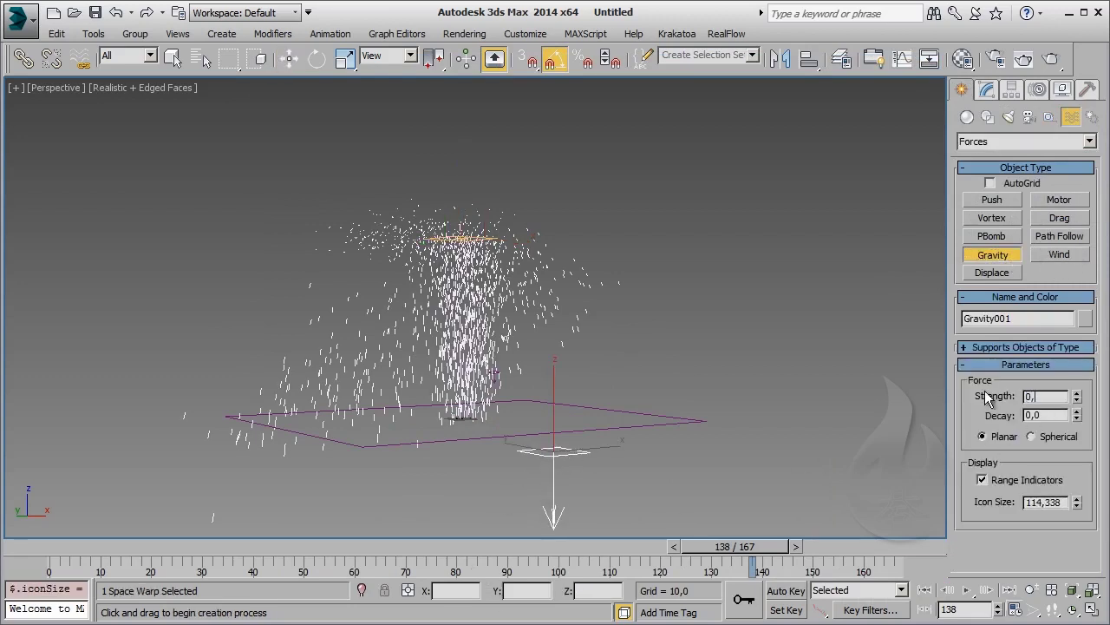
text(1)
key(Return)
right_click(798, 366)
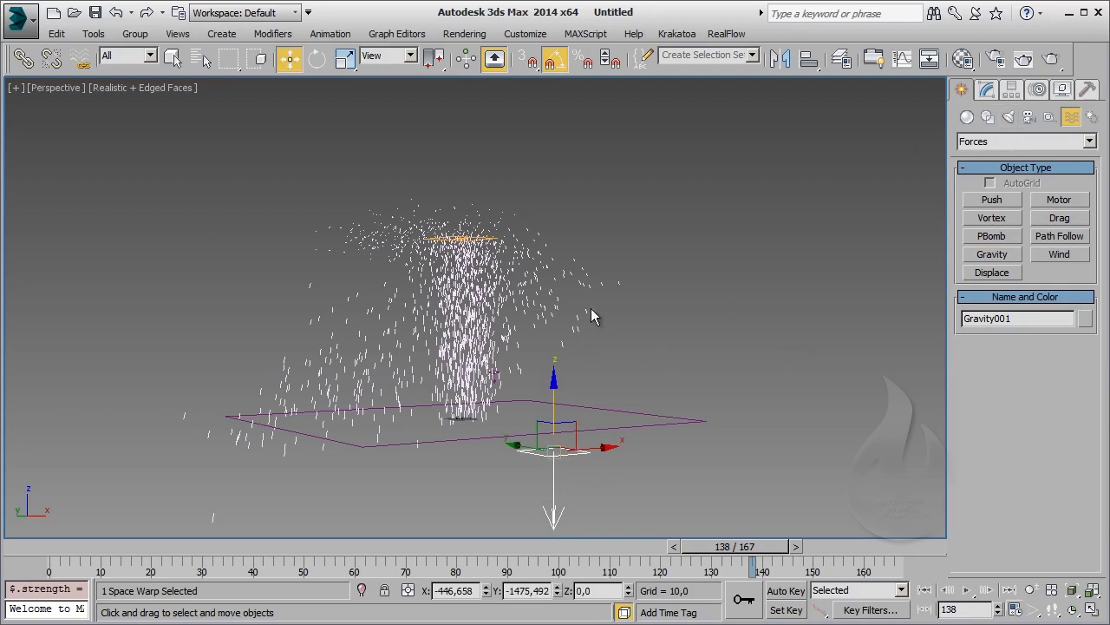
Step: Add Gravity001 to Force 002's force list in Event 002
key(6)
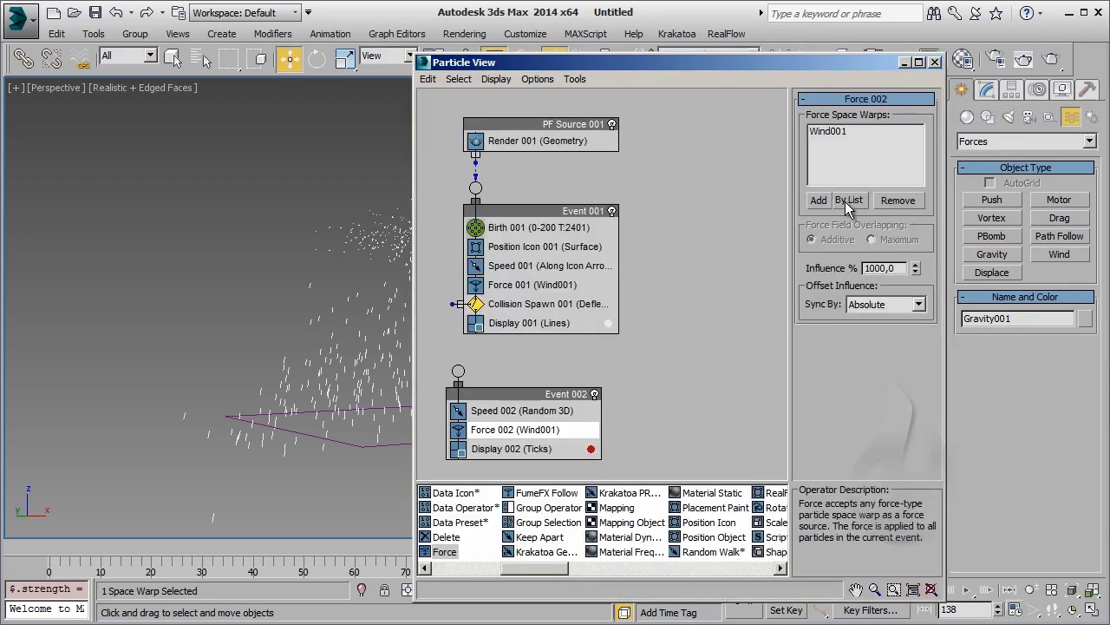
click(850, 199)
click(352, 206)
click(552, 581)
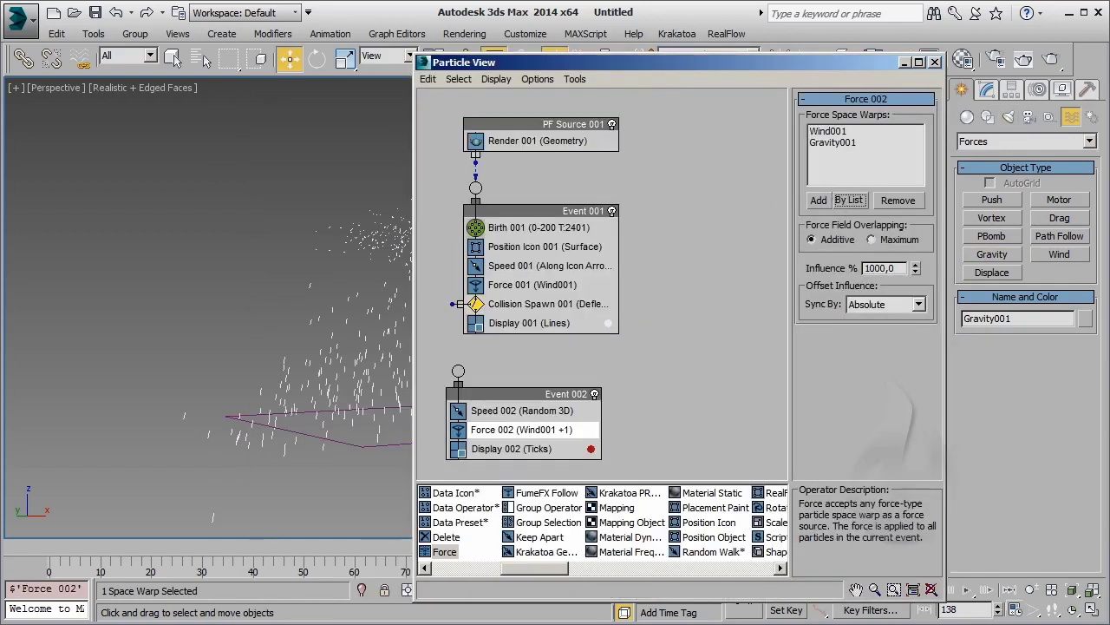
Step: Wire Collision Spawn 001's output into Event 002, preview the splashes, then select Collision Spawn 001
drag(452, 304, 458, 372)
drag(515, 392, 542, 394)
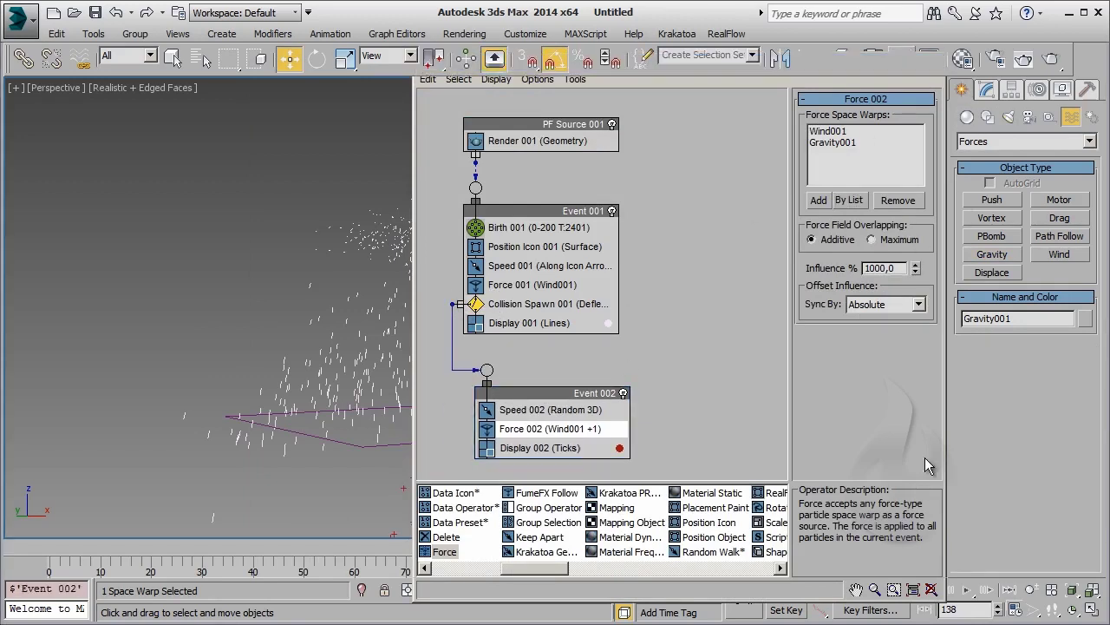
click(935, 62)
click(948, 590)
click(967, 591)
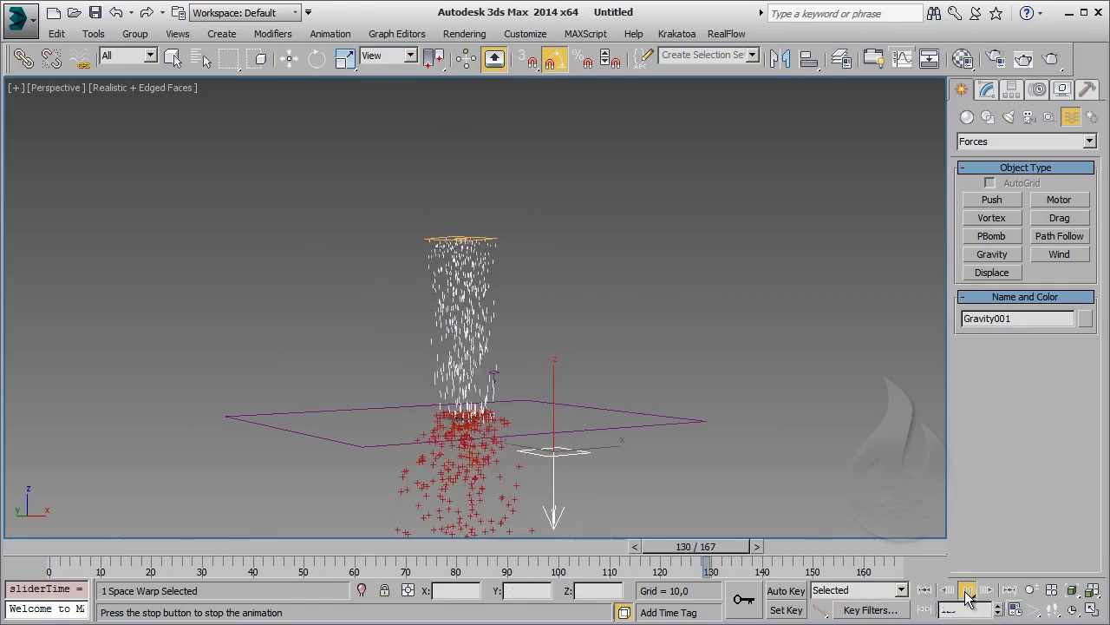
click(966, 592)
key(6)
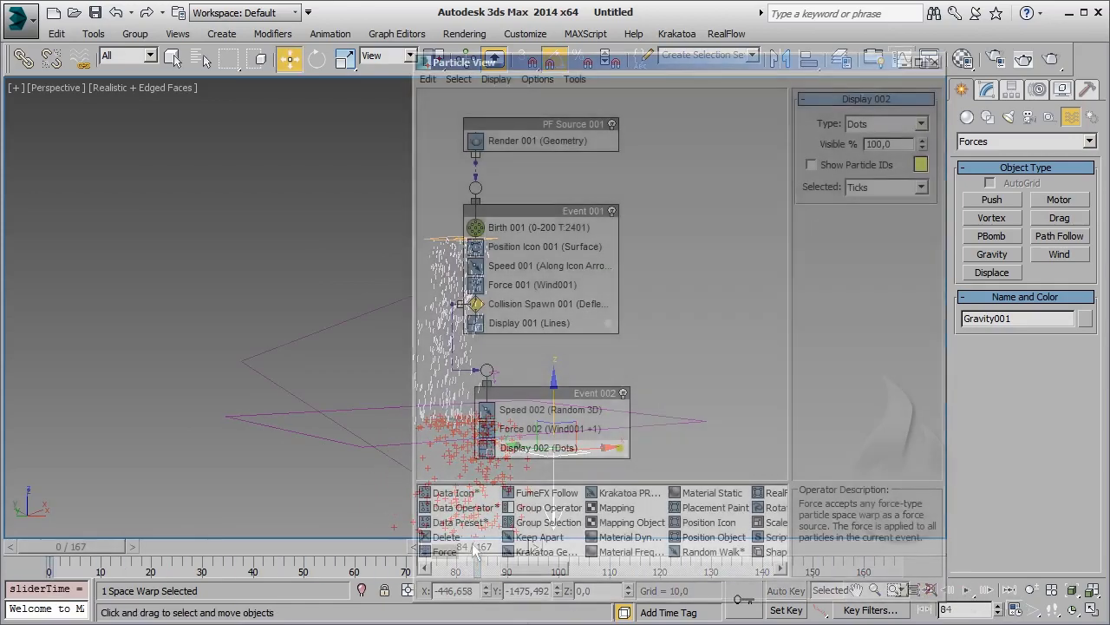
click(549, 303)
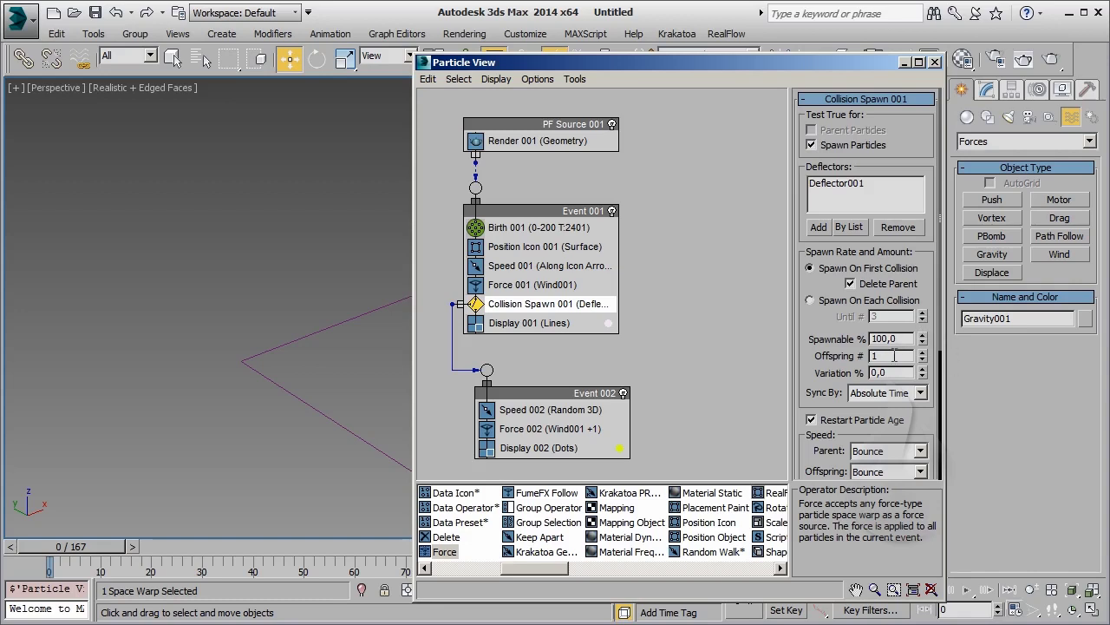
Step: Set Collision Spawn 001's offspring count to 50 and close Particle View
drag(880, 356, 826, 357)
text(50)
key(Return)
drag(857, 66, 924, 27)
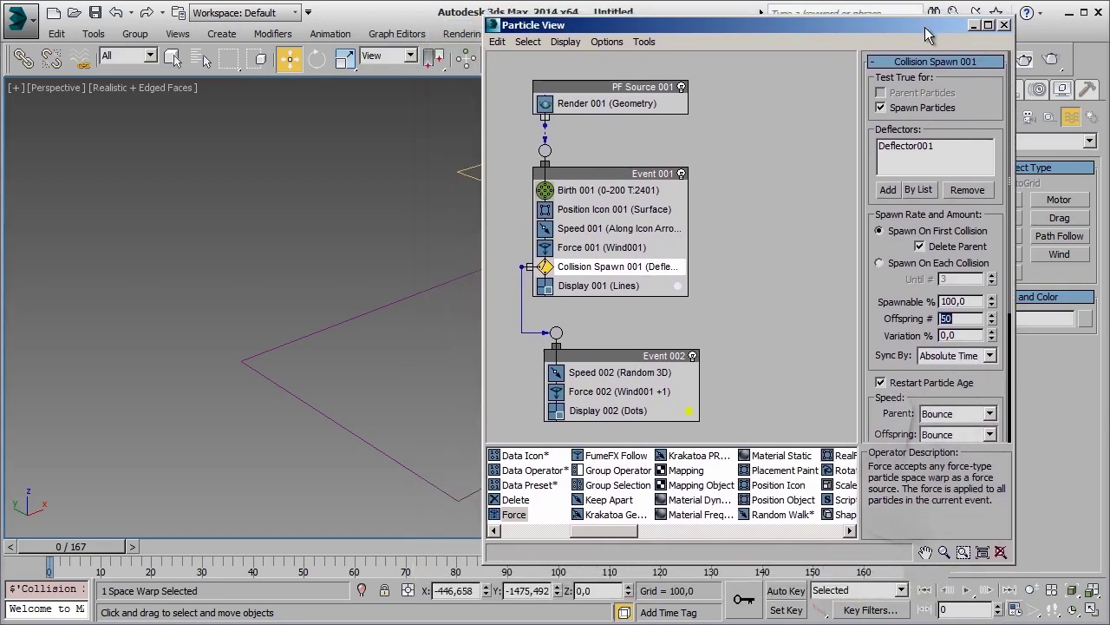
click(1005, 25)
Step: Scrub the timeline to preview the dense yellow splash, stop at frame 92, and reopen Particle View
drag(109, 546, 754, 546)
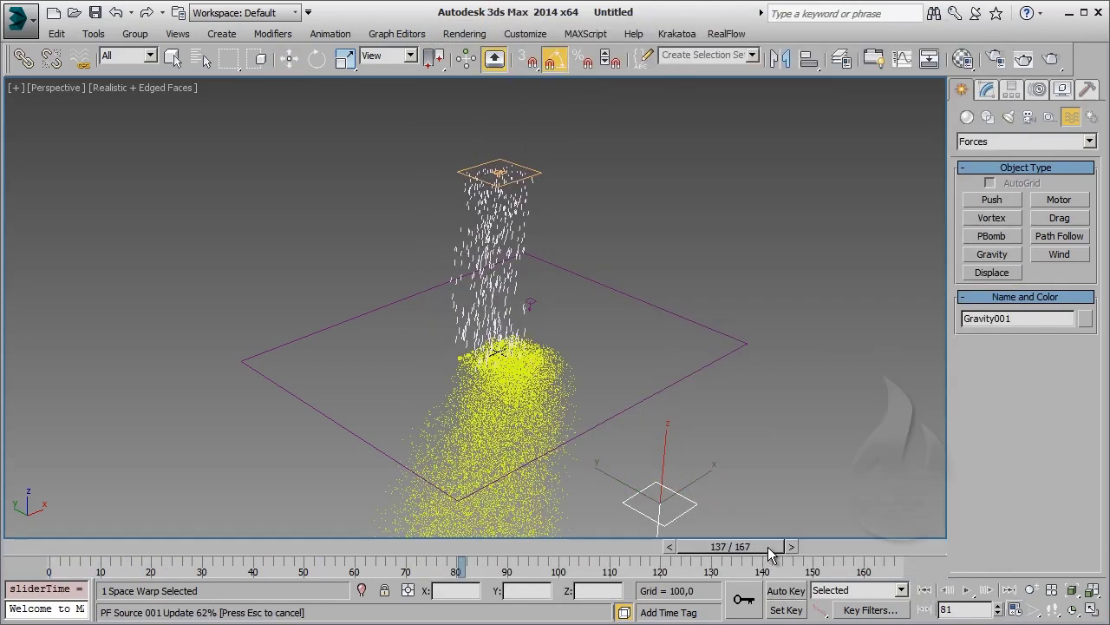
drag(772, 547, 894, 549)
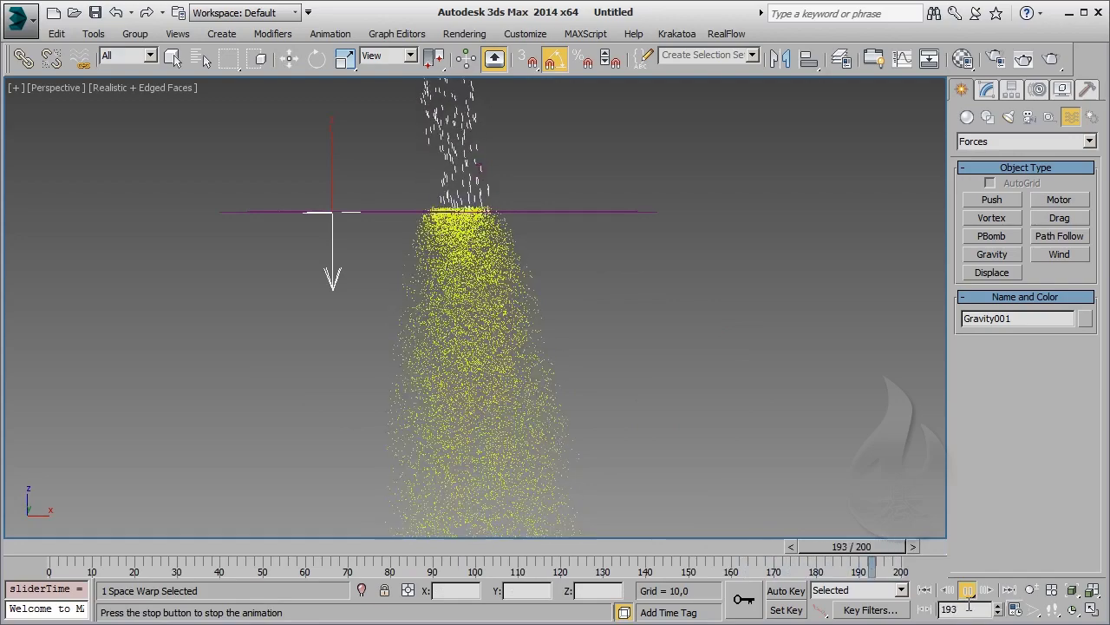
click(967, 601)
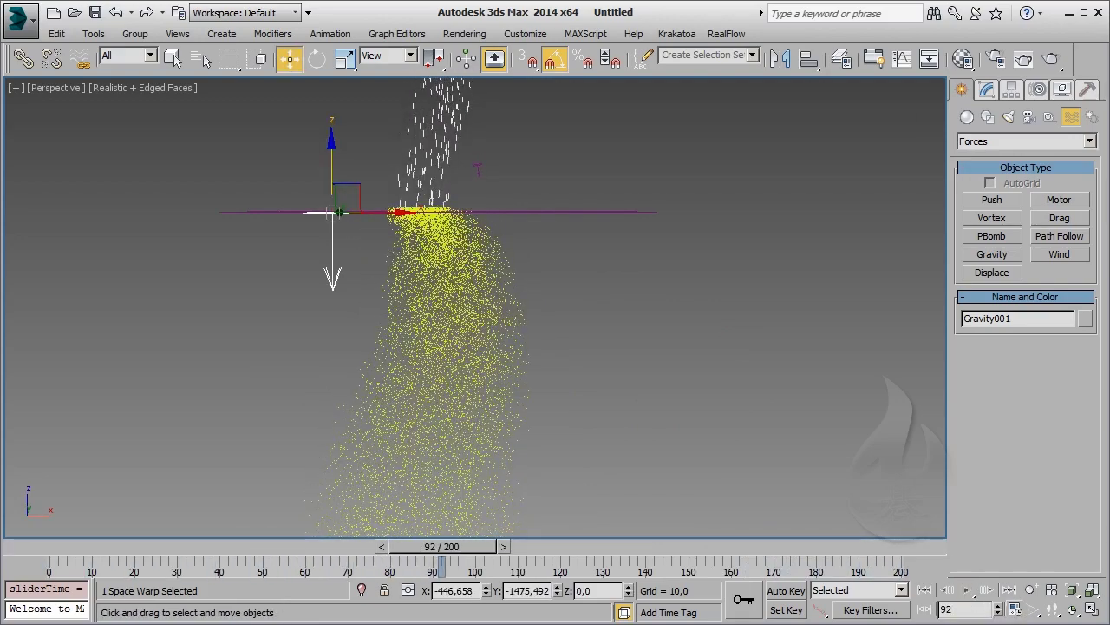
key(6)
drag(622, 538, 716, 539)
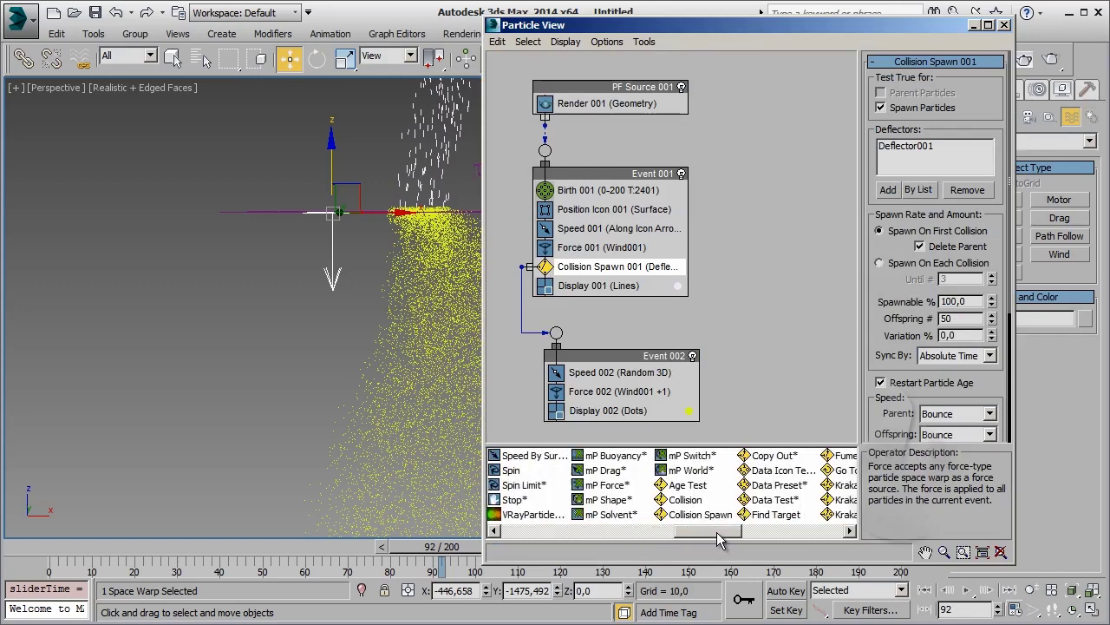
Step: Add a Collision 001 test using Deflector001 to Event 002 and close Particle View
drag(685, 500, 642, 408)
scroll(714, 394, down, 3)
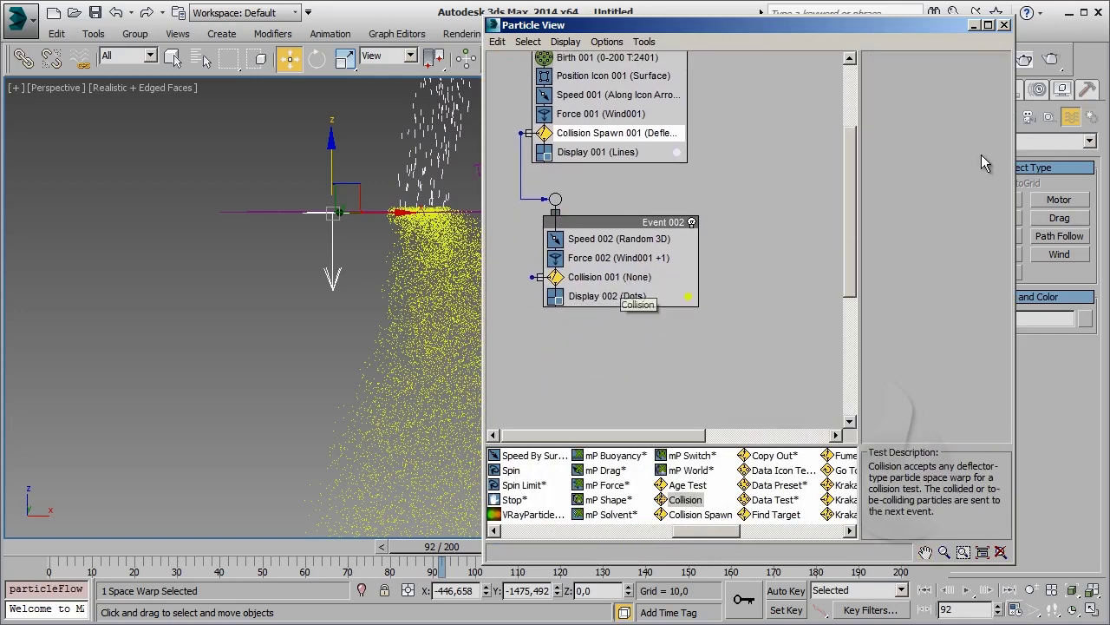
click(919, 137)
click(550, 573)
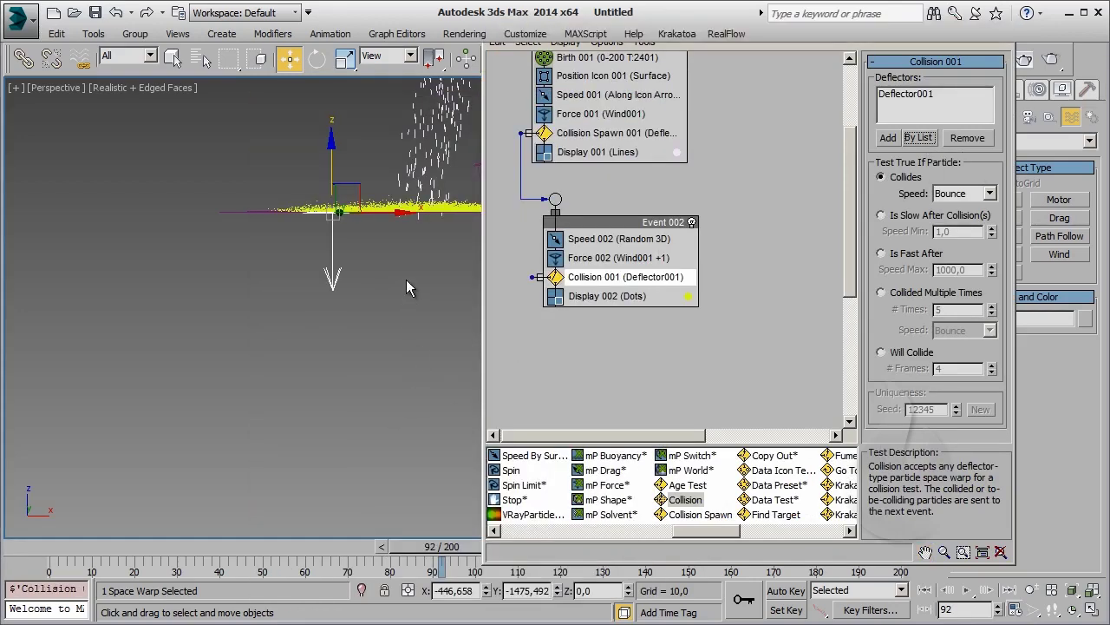
key(6)
Step: Orbit and pan down onto the floor plane, deselect the gravity, and rewind to frame 0
middle_drag(470, 272, 479, 346)
mouse_move(610, 312)
alt+middle_down()
mouse_move(558, 273)
mouse_move(636, 275)
alt+middle_up()
scroll(479, 273, up, 3)
middle_drag(322, 285, 391, 287)
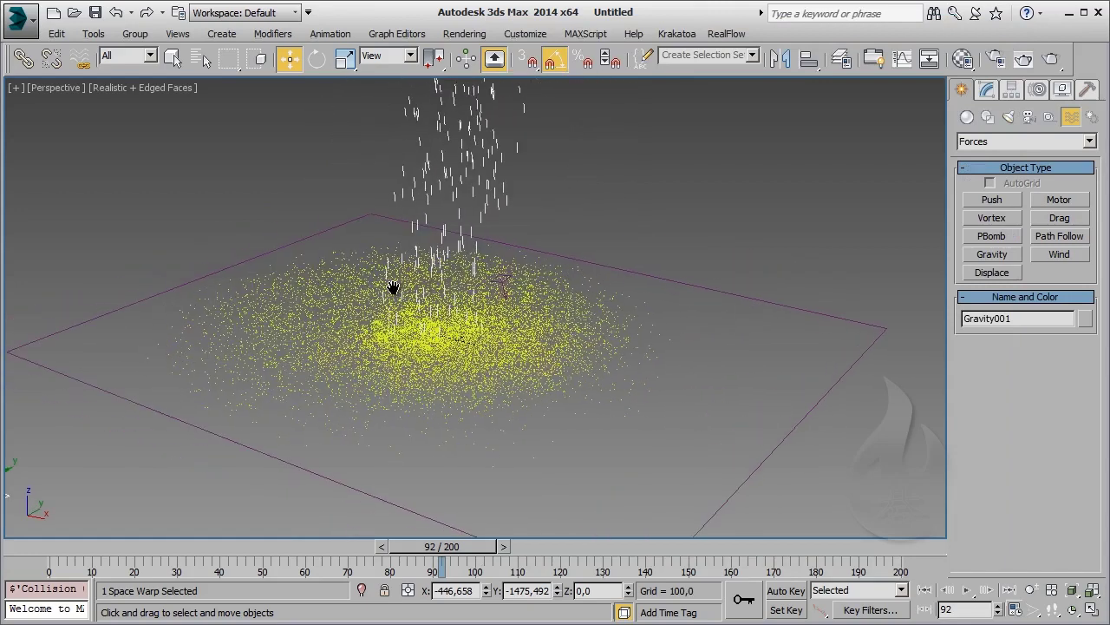
click(587, 225)
click(57, 550)
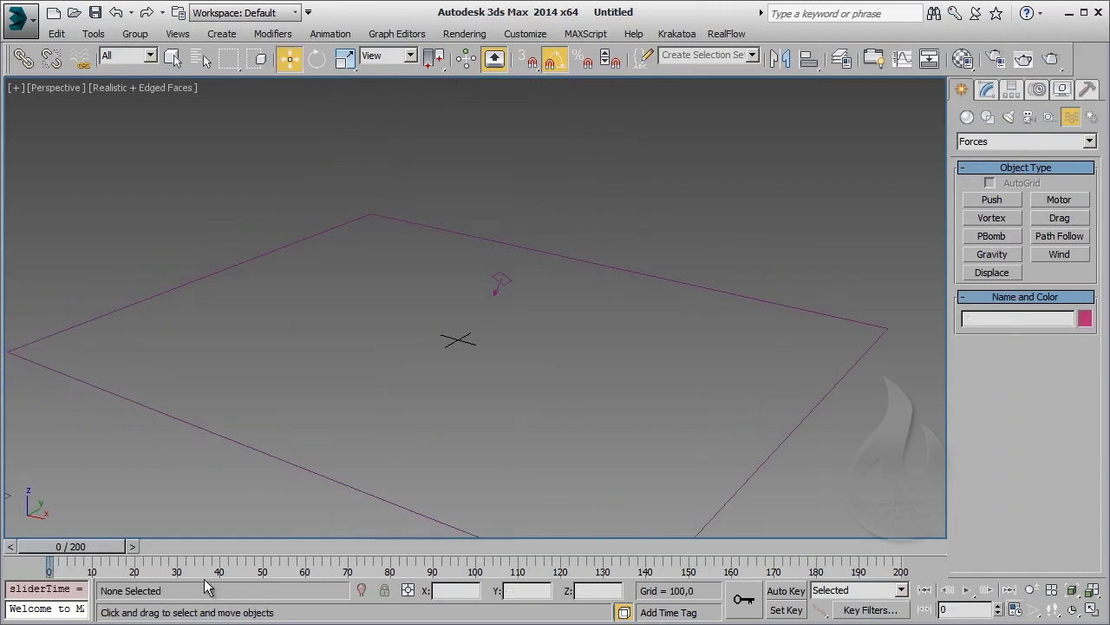
Step: Play the bouncing splash up to frame 179, then reopen Particle View
click(968, 590)
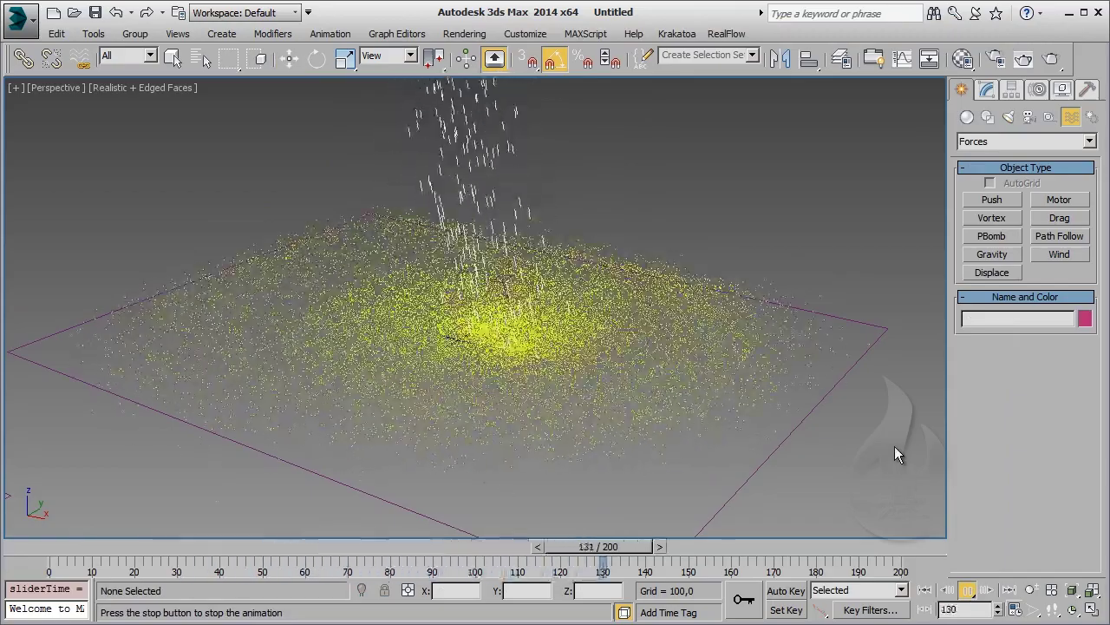
click(966, 589)
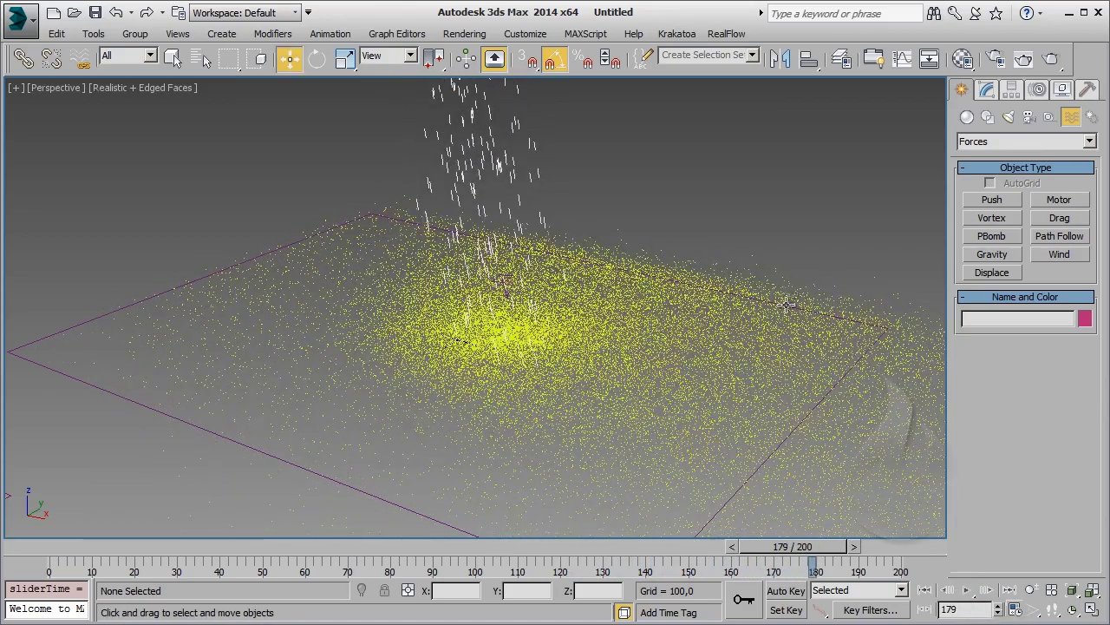
key(6)
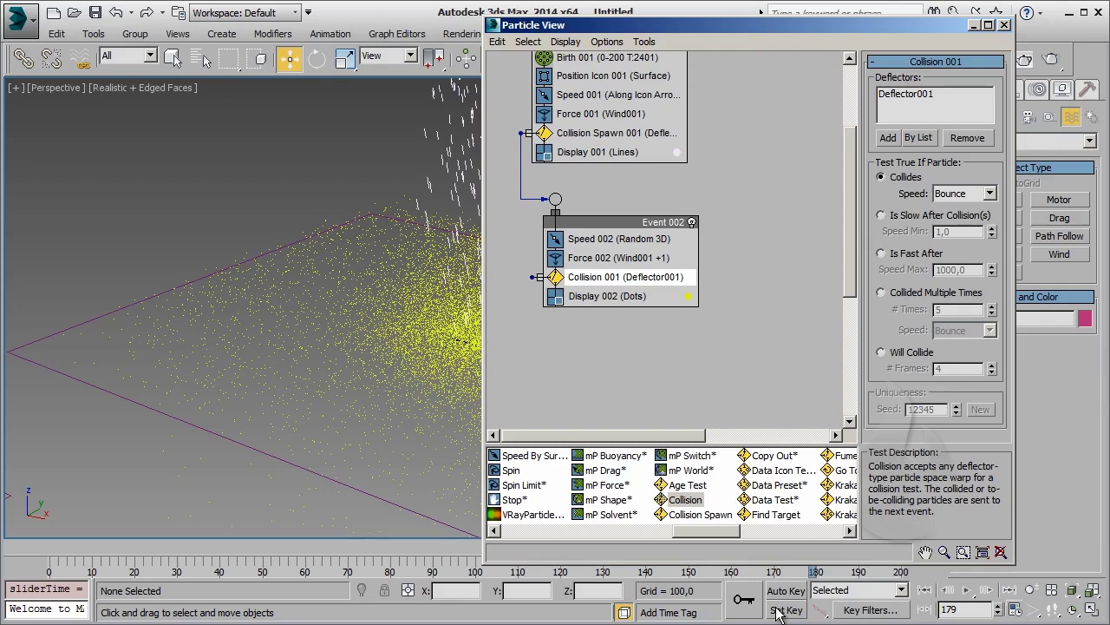
Step: Create Event 003 with a Stop operator and wire Collision 001's output into it
mouse_move(727, 532)
mouse_down()
mouse_move(676, 533)
mouse_move(526, 381)
mouse_up()
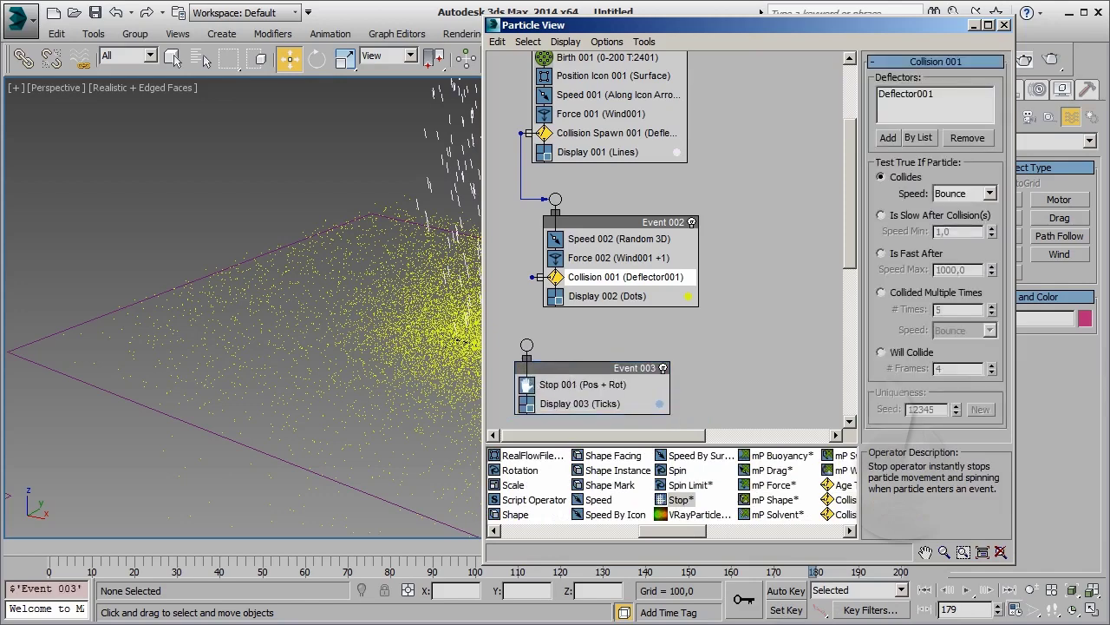
drag(533, 277, 526, 345)
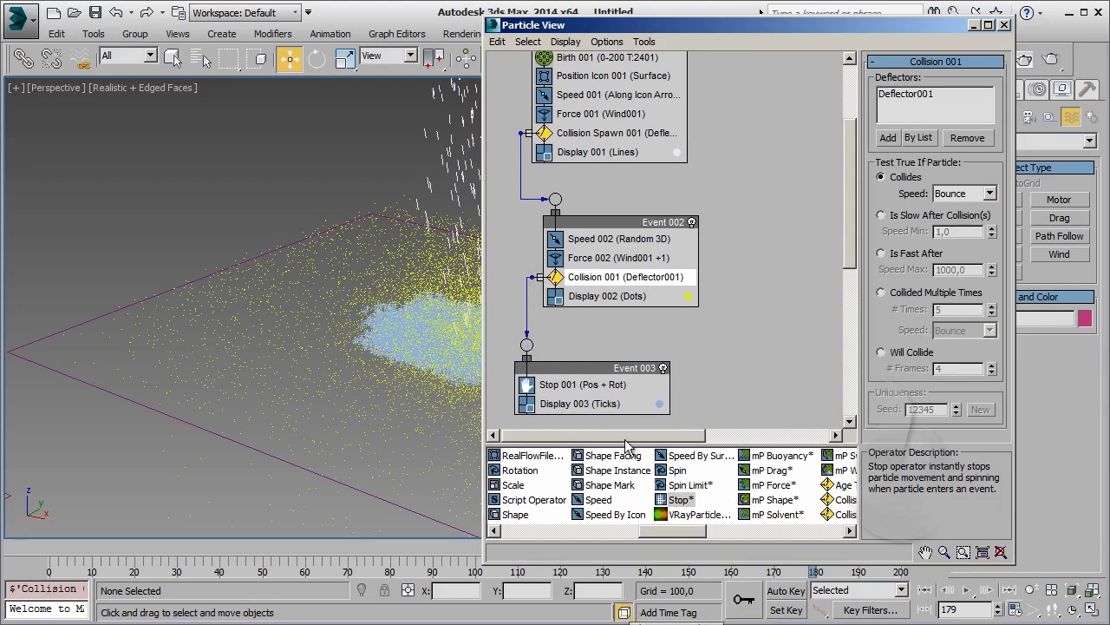
drag(615, 371, 666, 369)
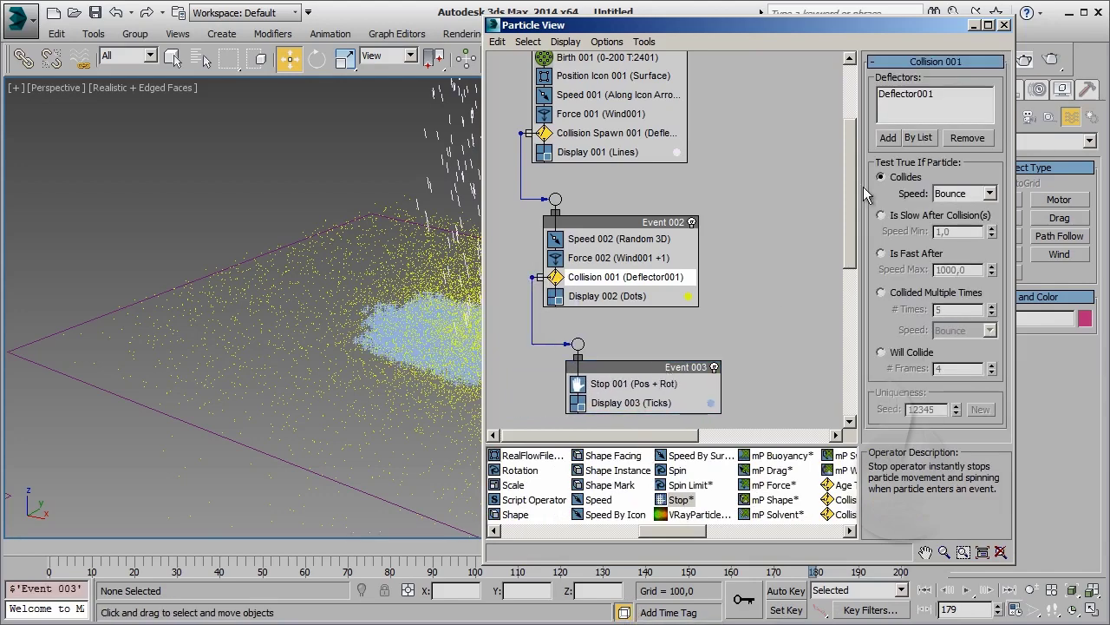
Step: Hide Particle View and play from frame 0 to watch the splashes settle on the floor
click(973, 25)
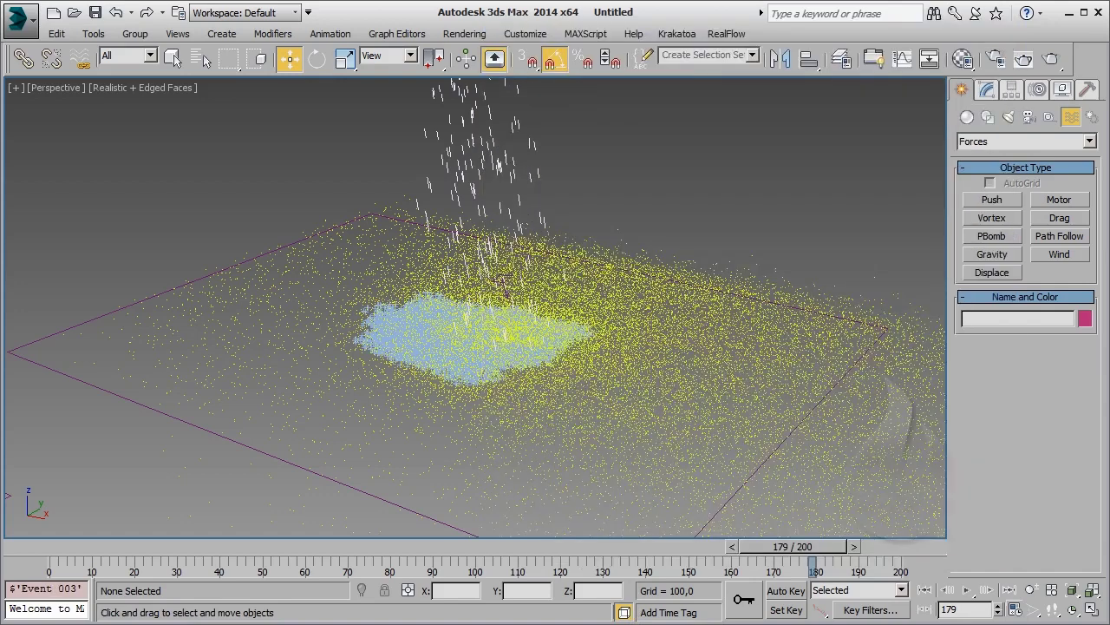
click(924, 591)
click(967, 591)
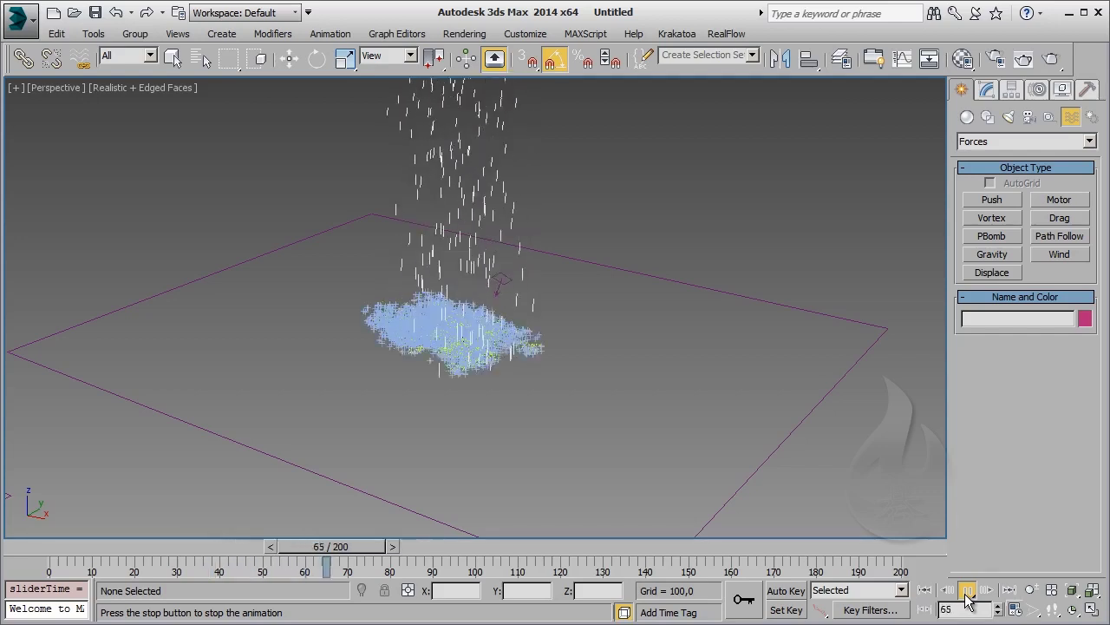